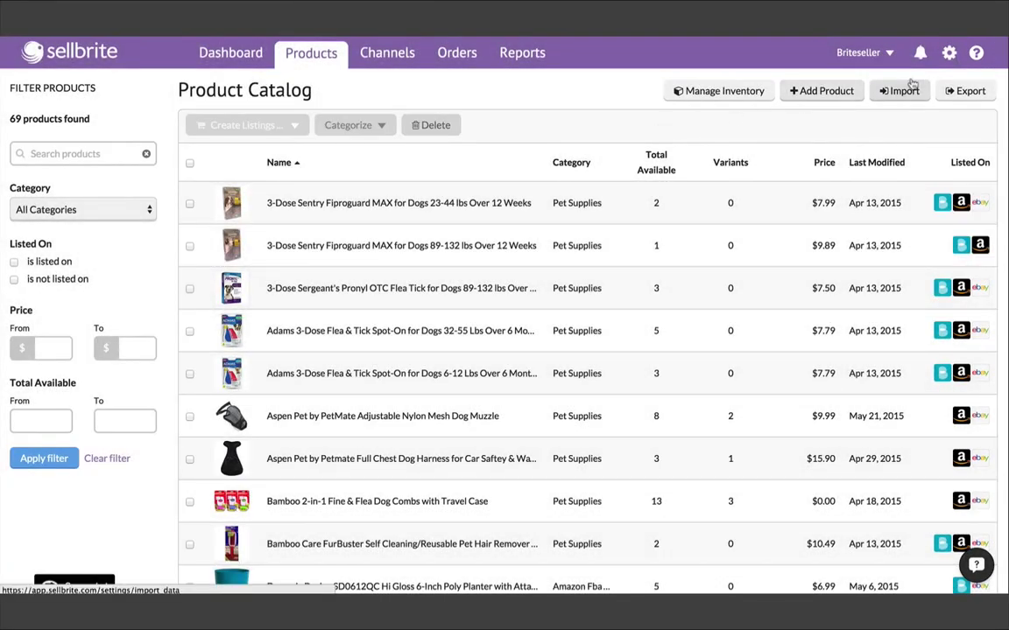
# - Use the ? help icon in the top bar to bring up Sellbrite Support
pyautogui.click(977, 55)
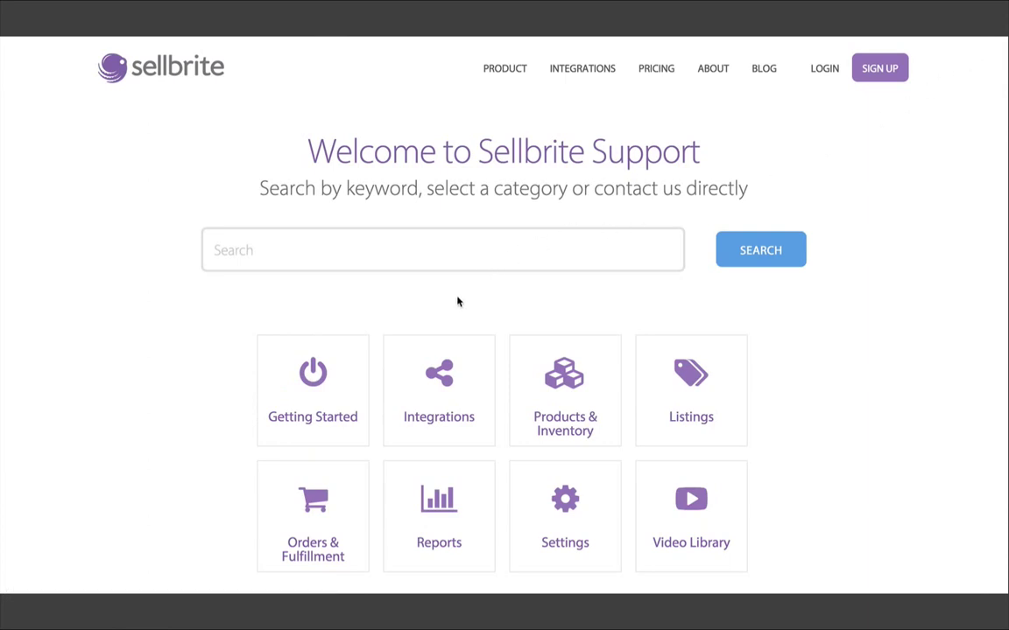
# - Browse the Getting Started guides, expanding and collapsing the Overview, Before Getting Started and Connecting Your Channels sections
pyautogui.click(345, 373)
pyautogui.scroll(-2, 807, 355)
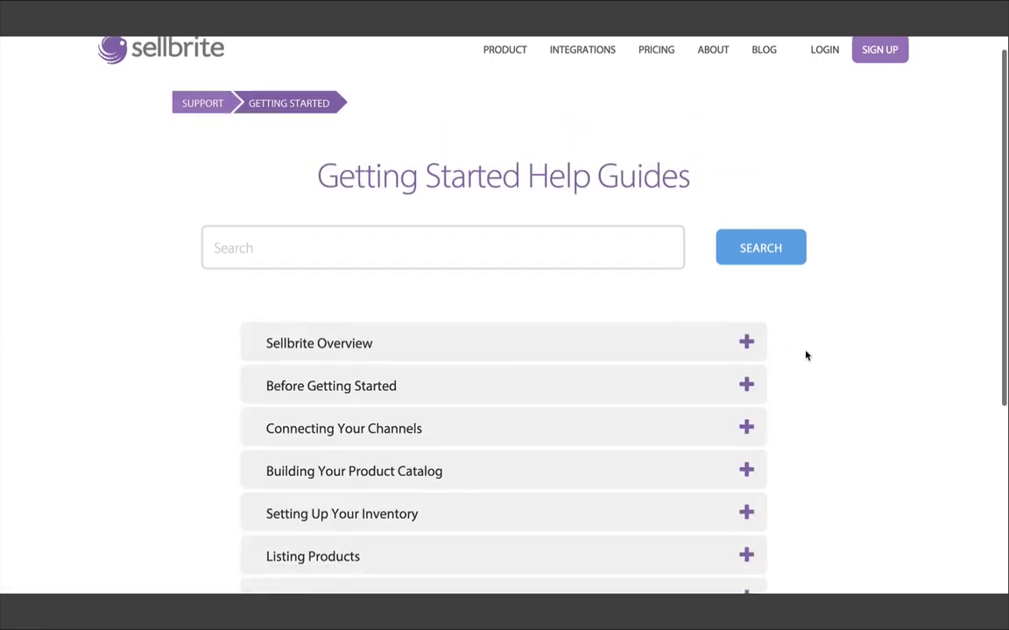
pyautogui.click(496, 293)
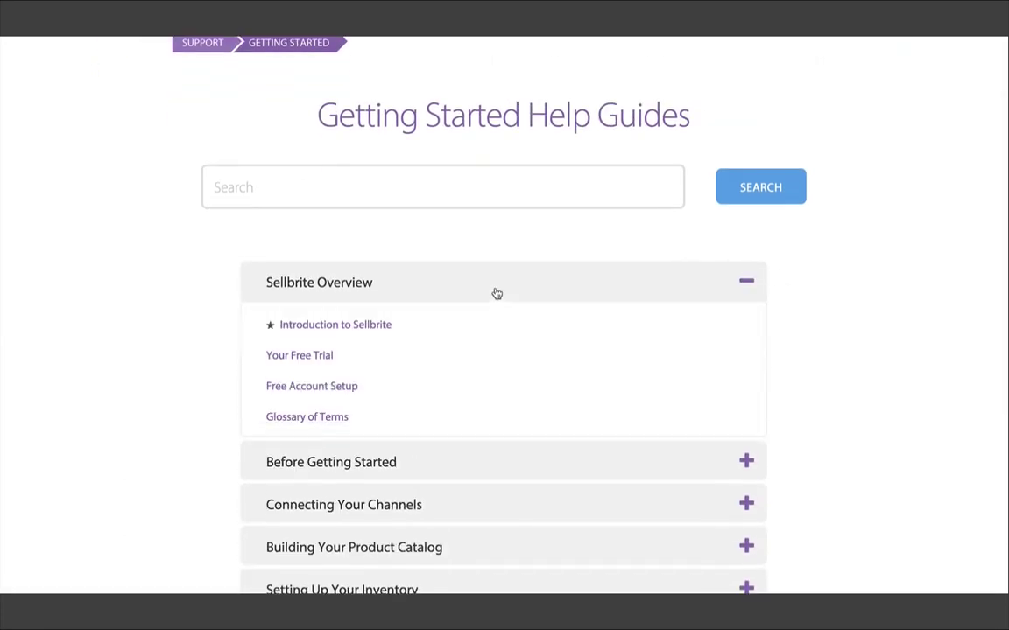
pyautogui.click(496, 293)
pyautogui.click(481, 331)
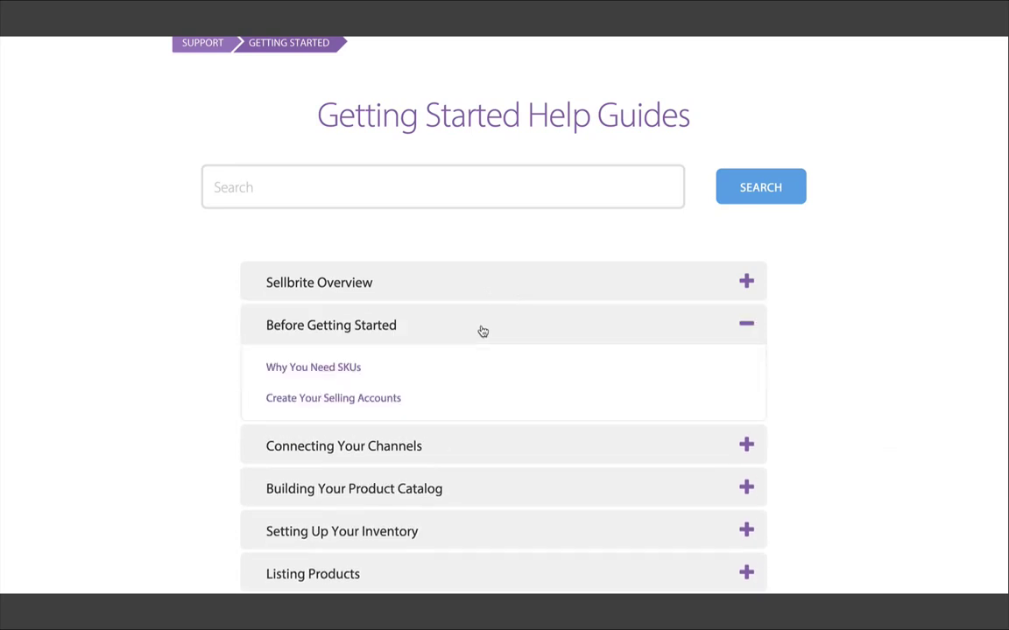
pyautogui.click(482, 331)
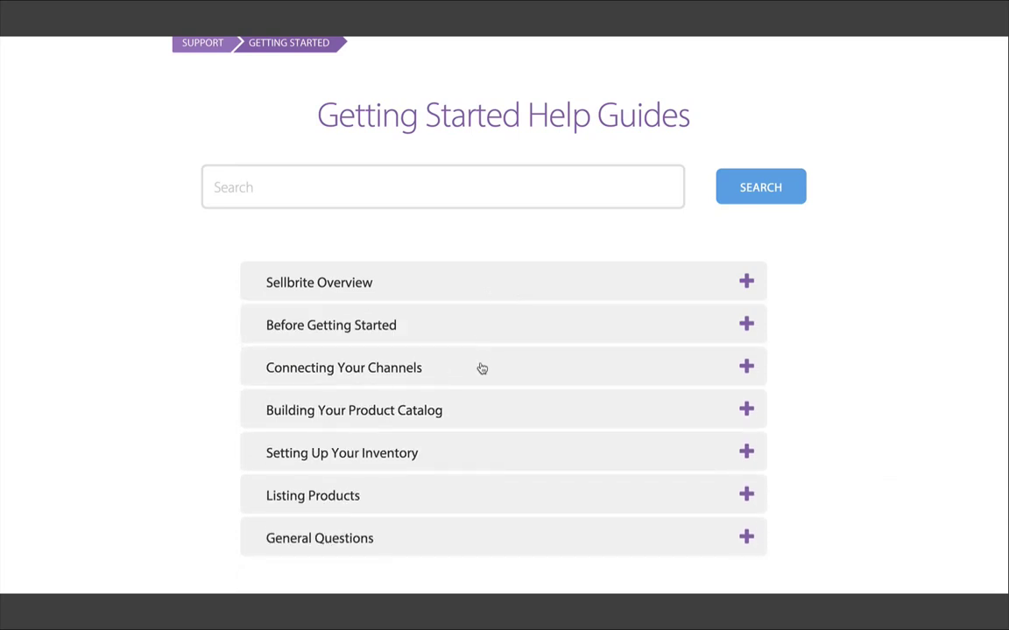
pyautogui.click(482, 369)
pyautogui.click(482, 369)
# - Search the help articles for "fba"
pyautogui.click(302, 192)
pyautogui.write('fba')
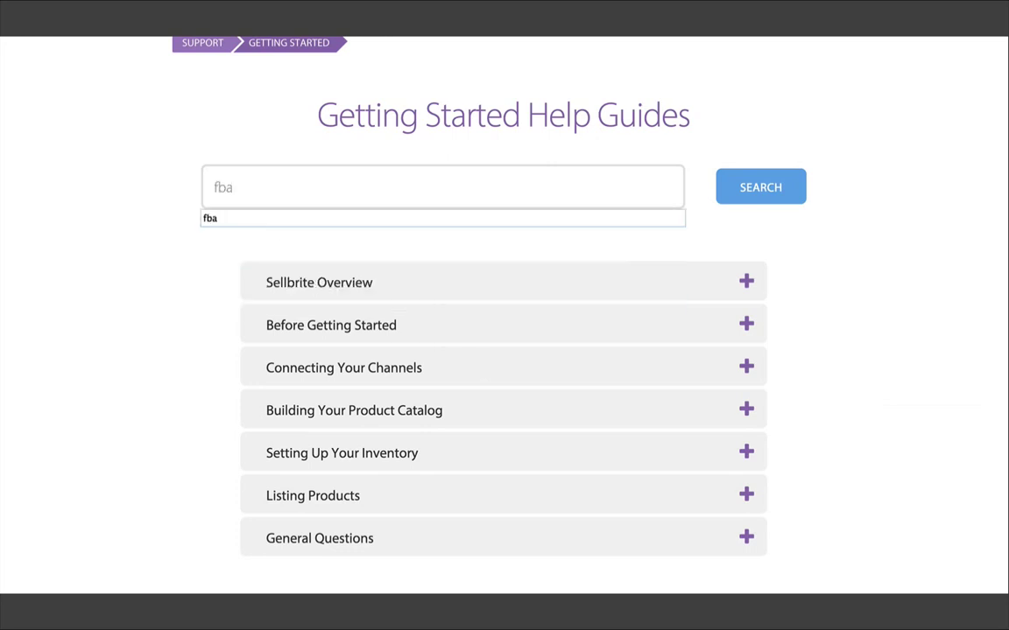
pyautogui.press('Return')
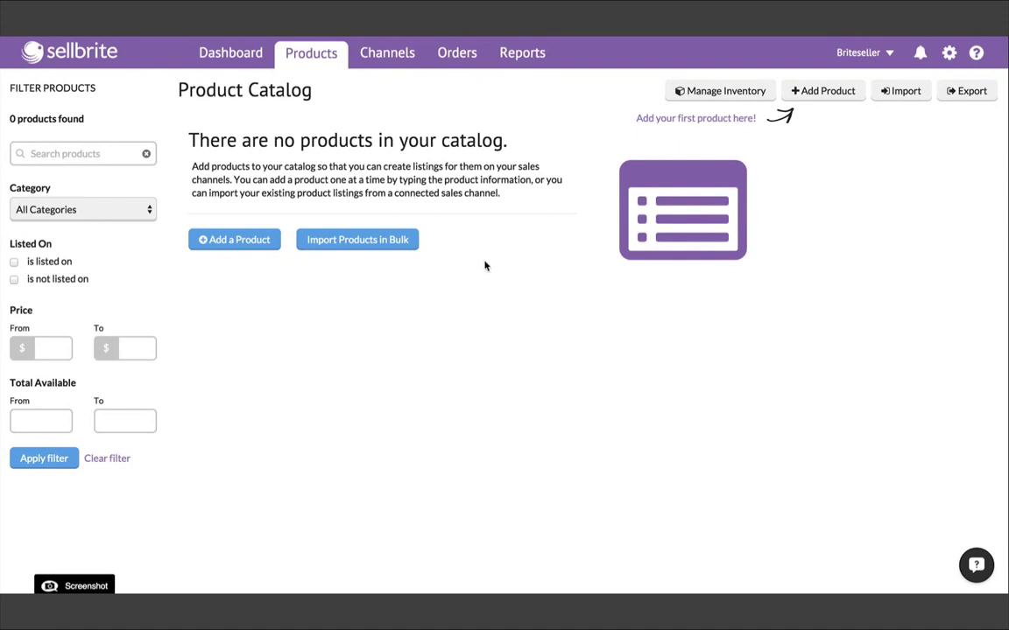
pyautogui.click(823, 93)
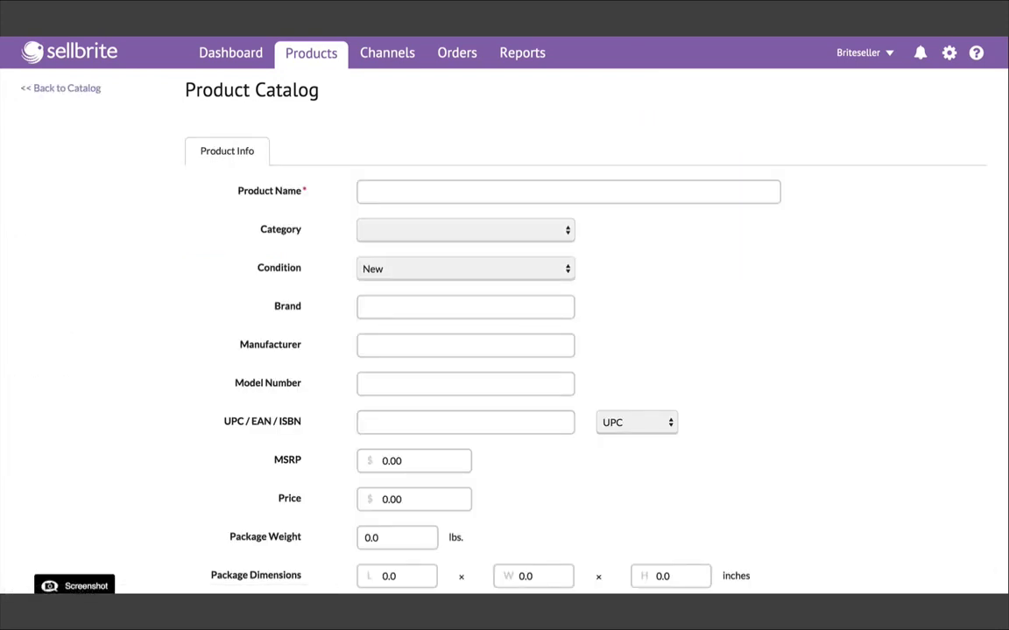
pyautogui.scroll(-5, 504, 333)
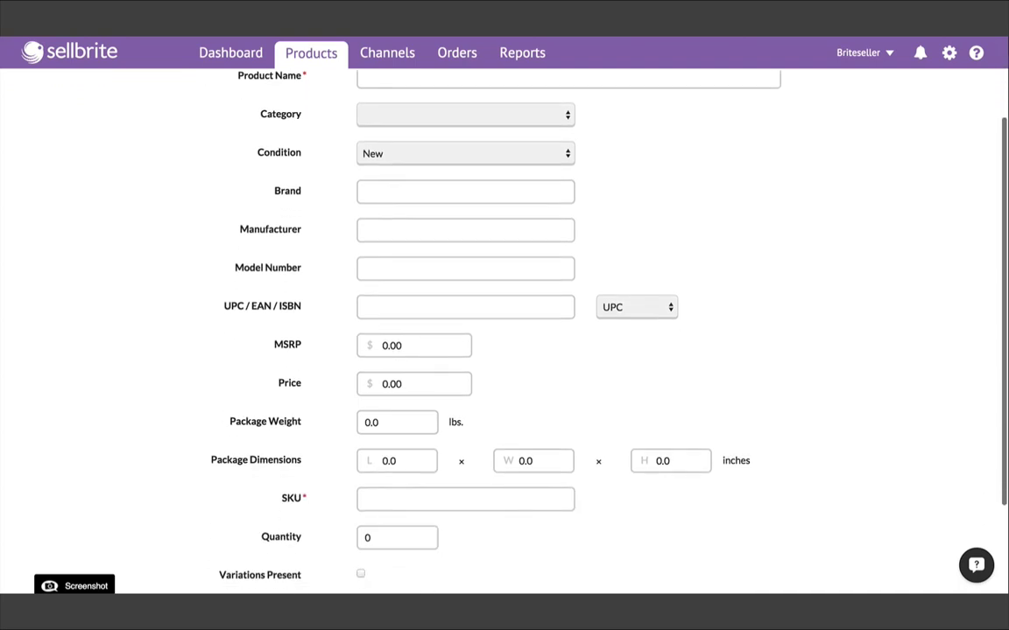
pyautogui.scroll(5, 639, 314)
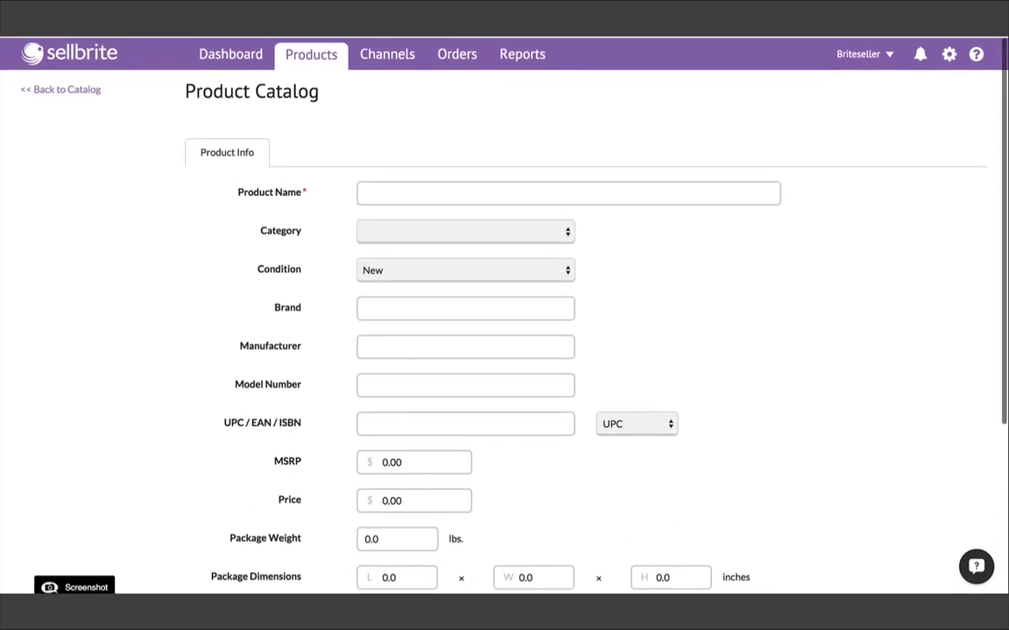
pyautogui.scroll(-5, 639, 315)
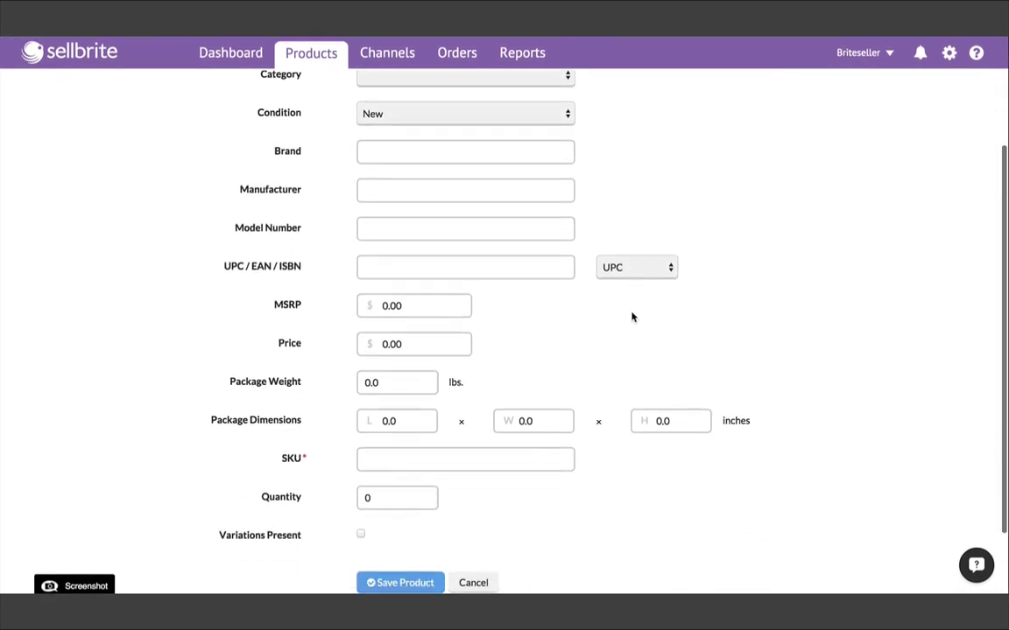
pyautogui.click(482, 505)
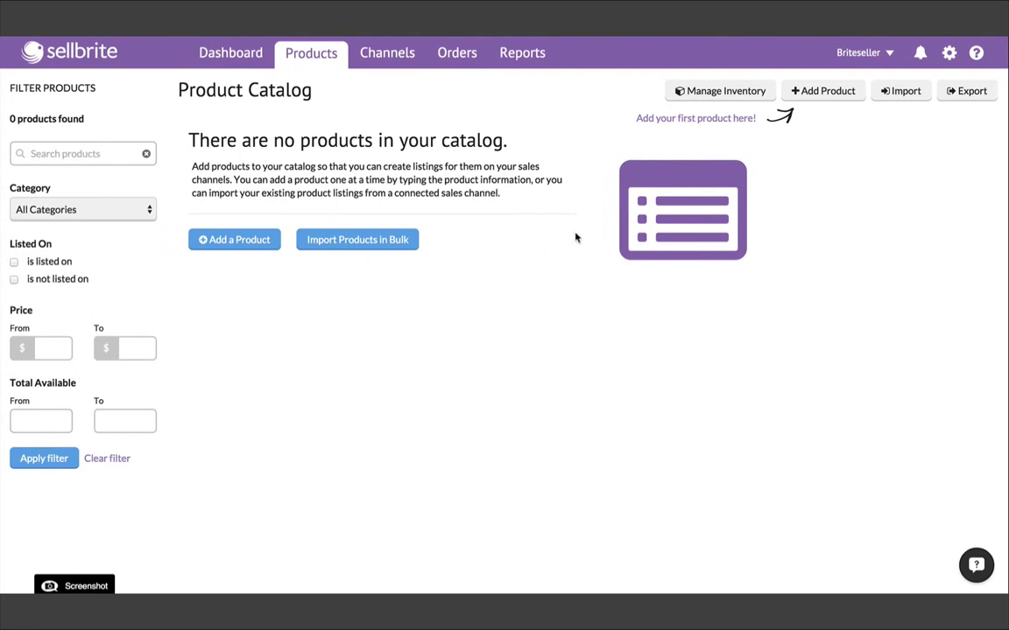
# - Download the file template for importing products from a CSV file
pyautogui.click(893, 92)
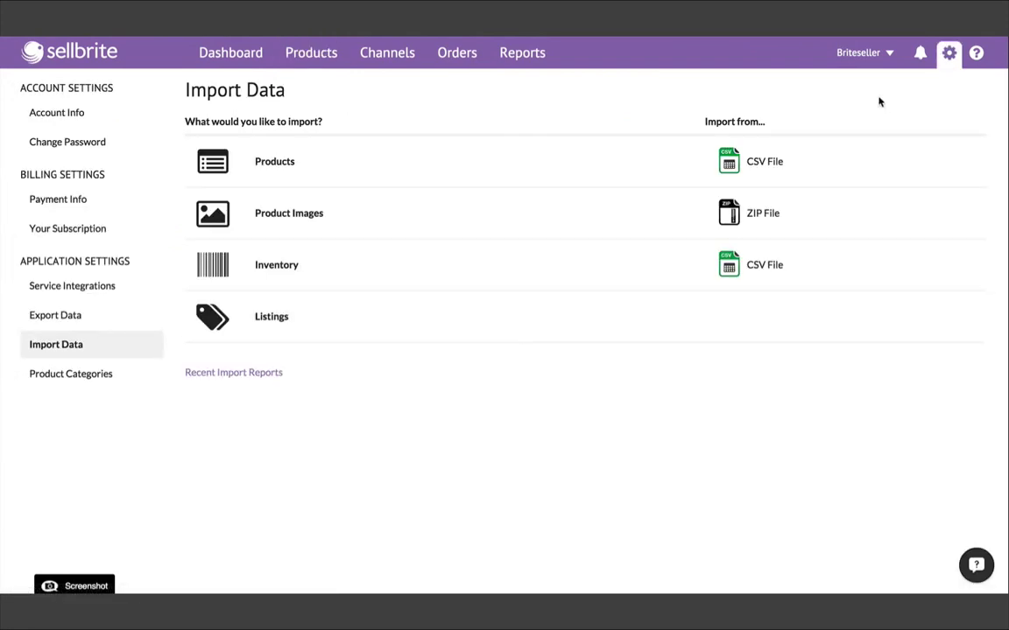
pyautogui.click(730, 161)
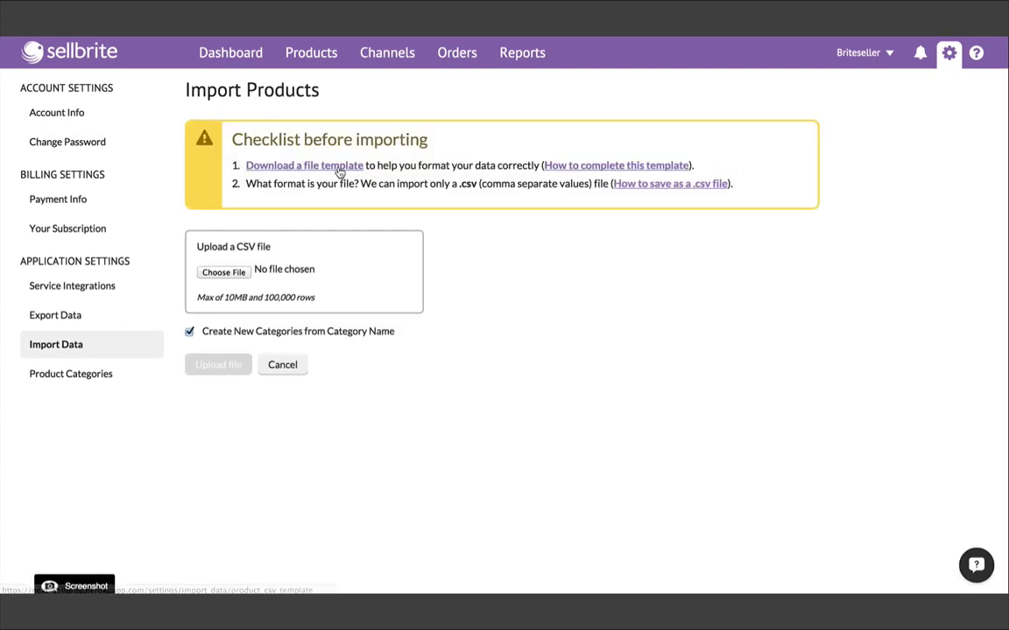
pyautogui.click(336, 174)
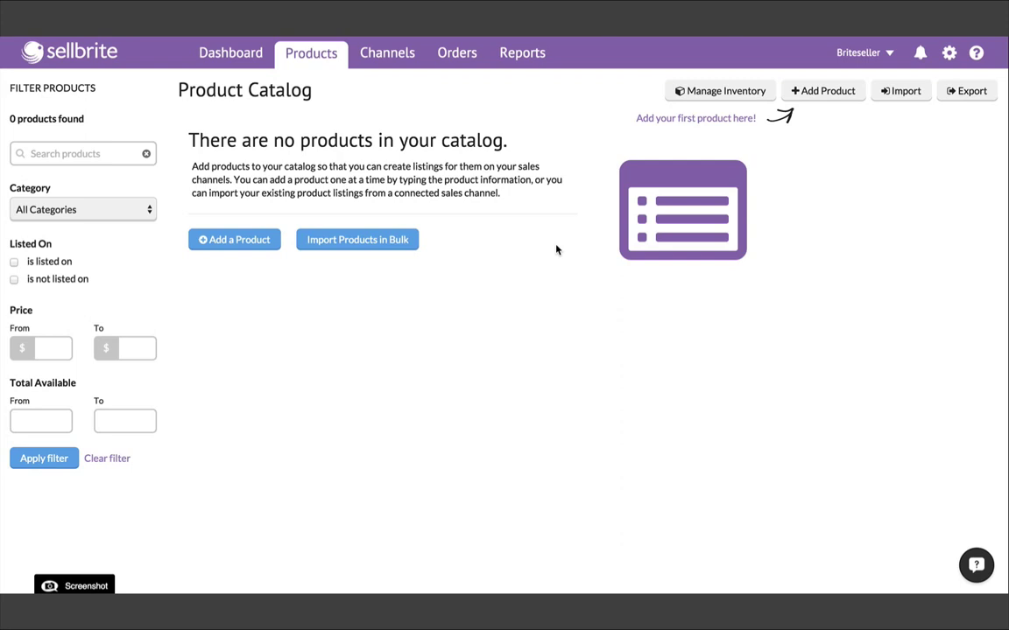
# - Review the Import Data options, then move on to the Channels page
pyautogui.click(894, 98)
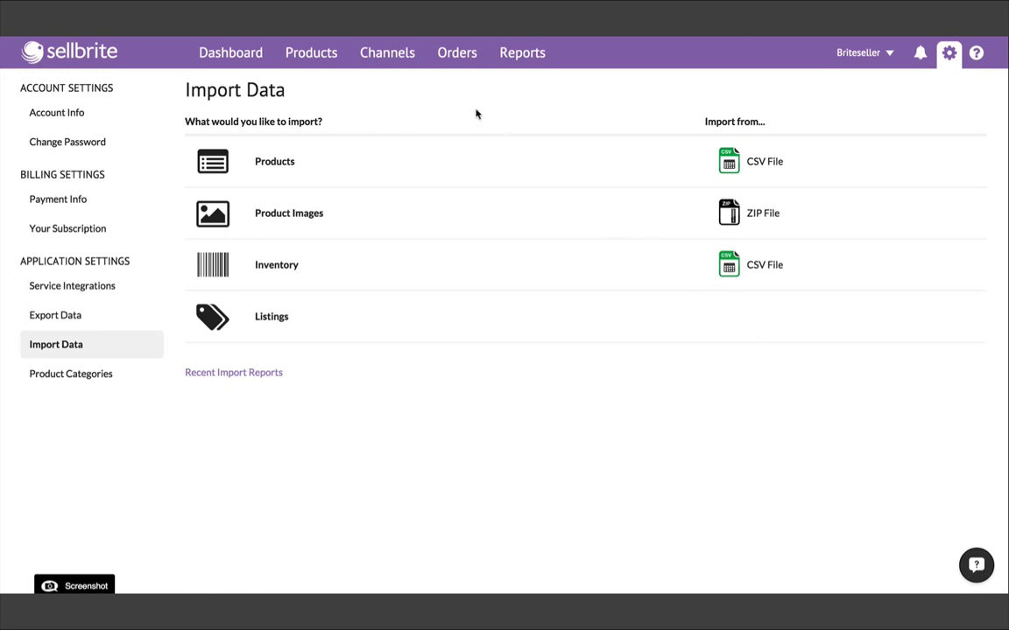
pyautogui.click(388, 54)
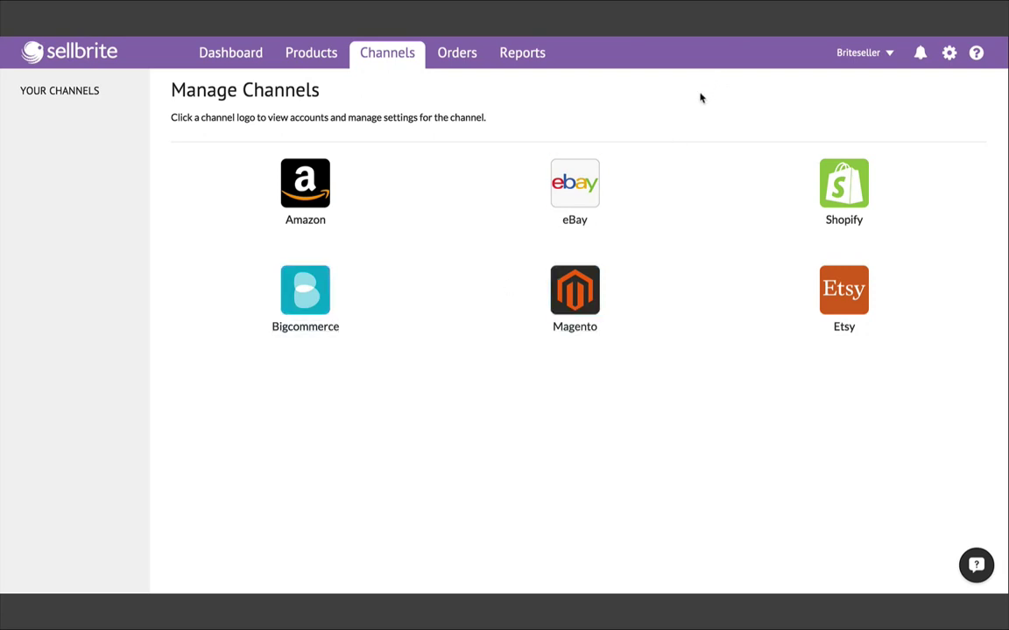
# - Sign in to eBay with the store's user ID and password and grant Sellbrite access
pyautogui.click(578, 187)
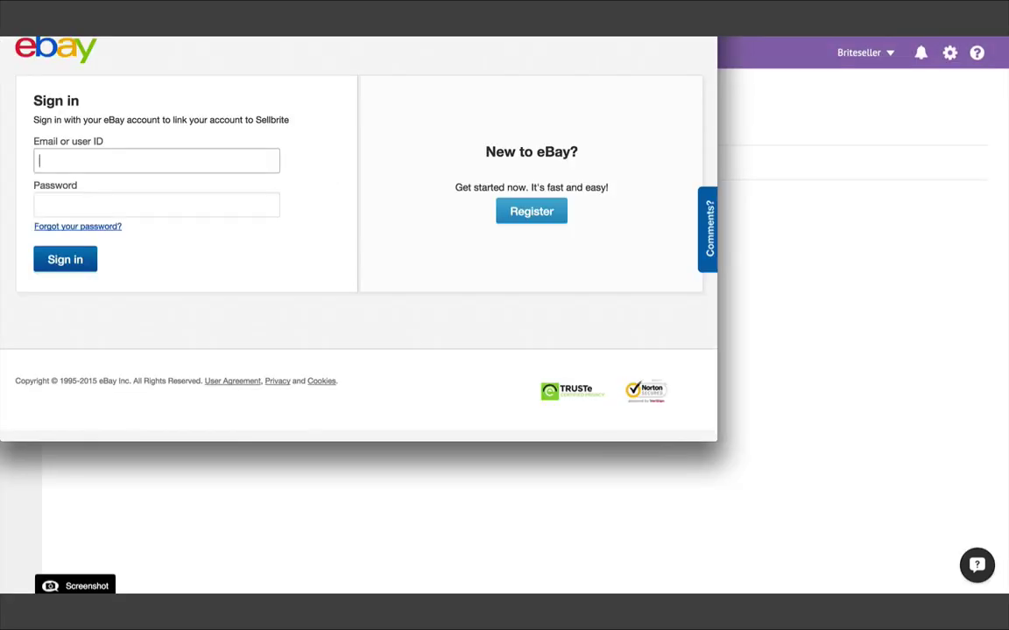
pyautogui.write('britesellerstore')
pyautogui.press('Tab')
pyautogui.write('••••••••••••••')
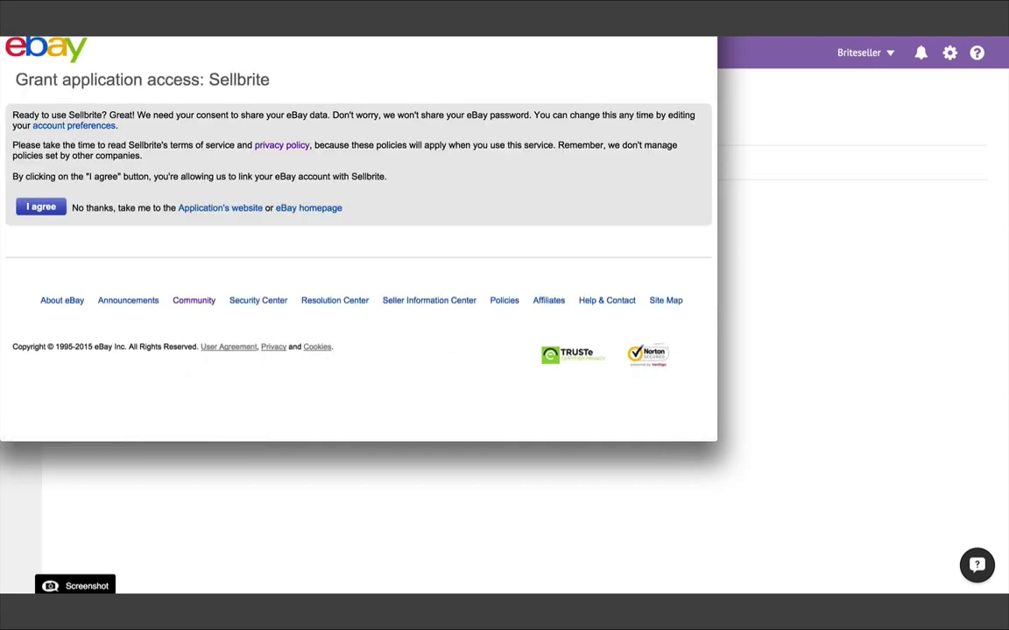
pyautogui.click(48, 206)
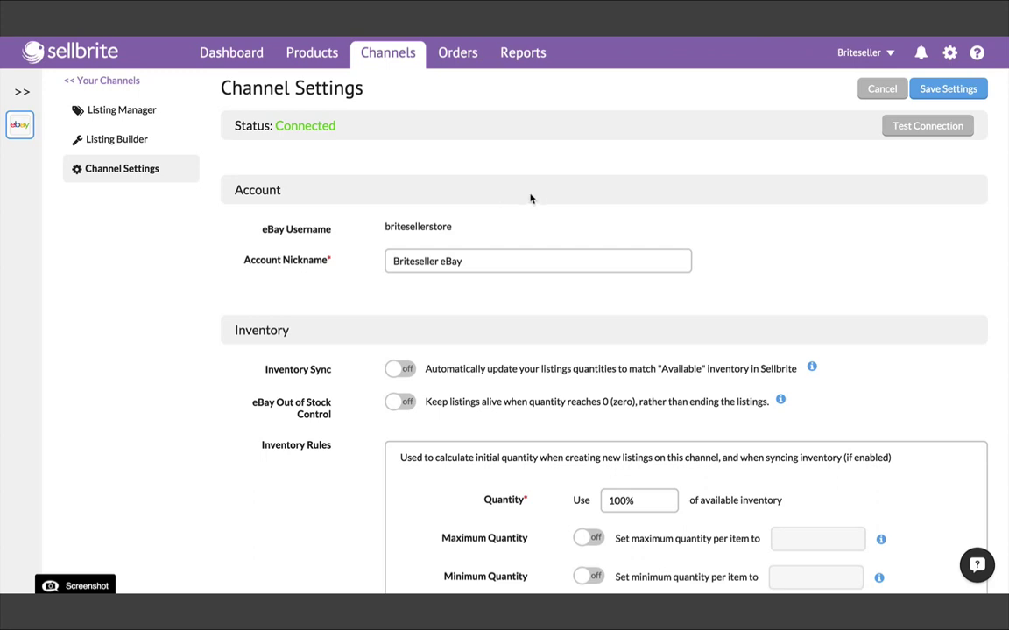
# - In settings, open Import Data and choose the eBay account's listings import
pyautogui.click(949, 53)
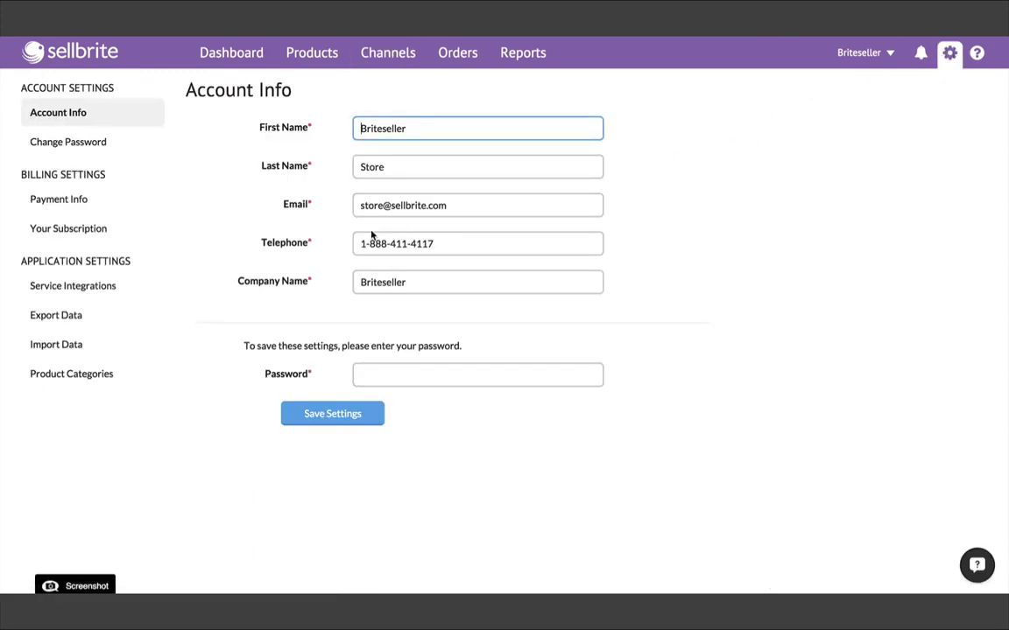
pyautogui.click(76, 345)
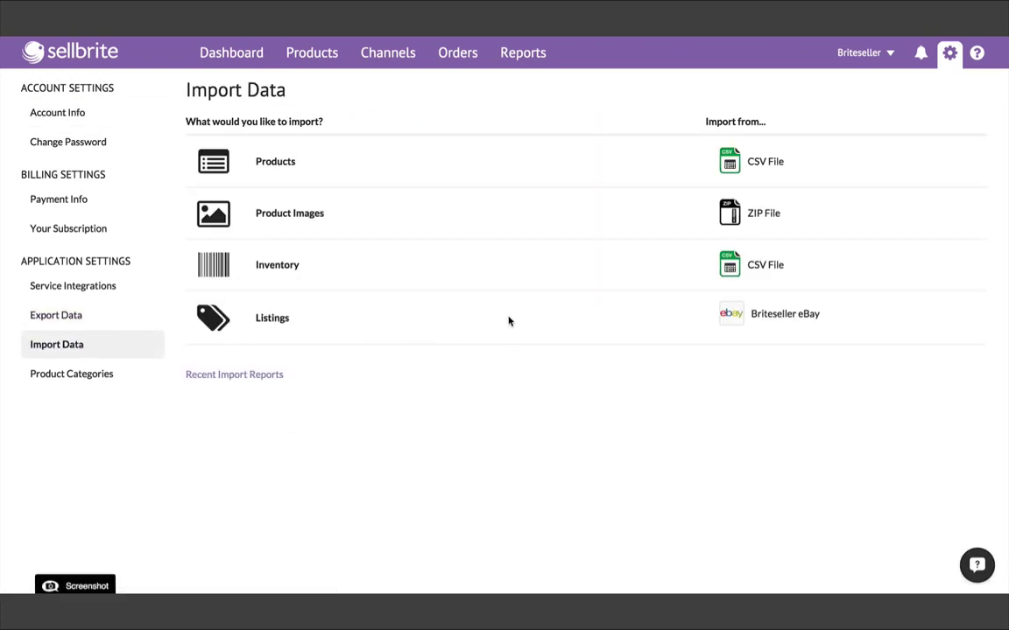
pyautogui.click(726, 320)
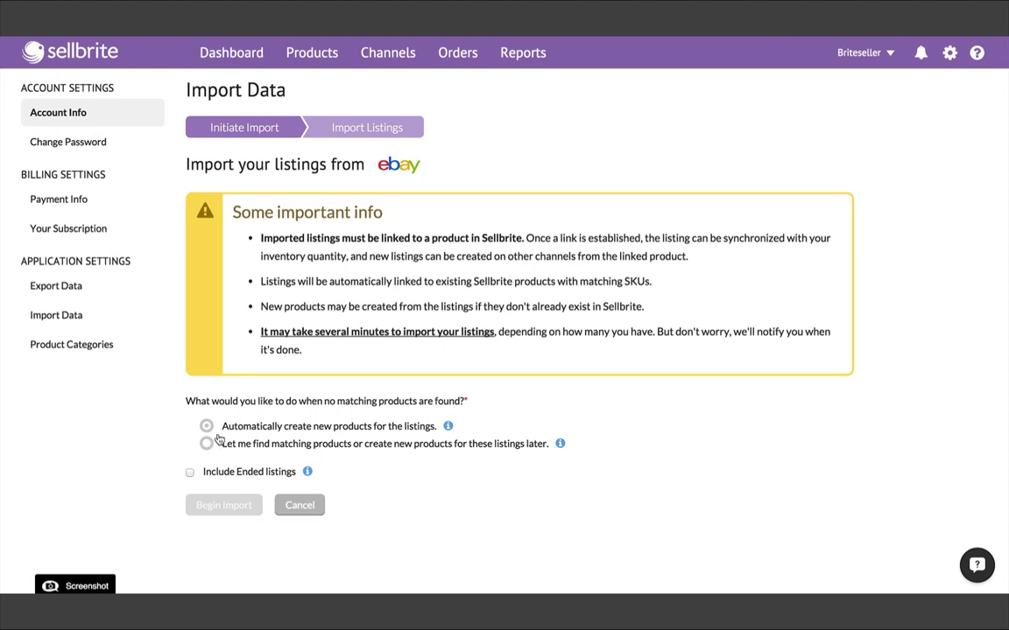
# - Auto-create products for unmatched eBay listings, run the import, and confirm completion in notifications
pyautogui.click(222, 428)
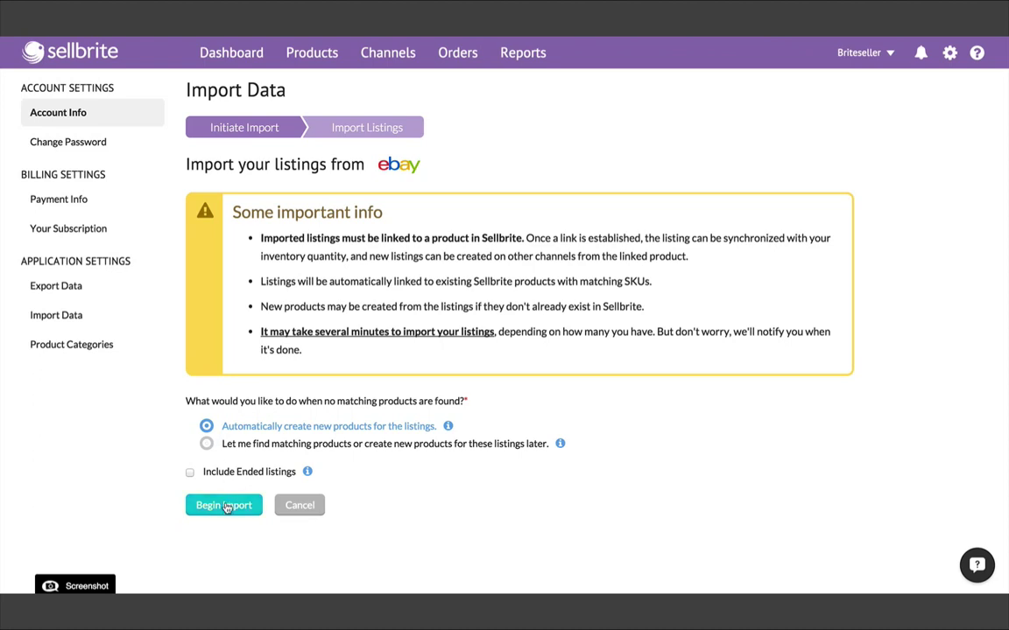
pyautogui.click(224, 507)
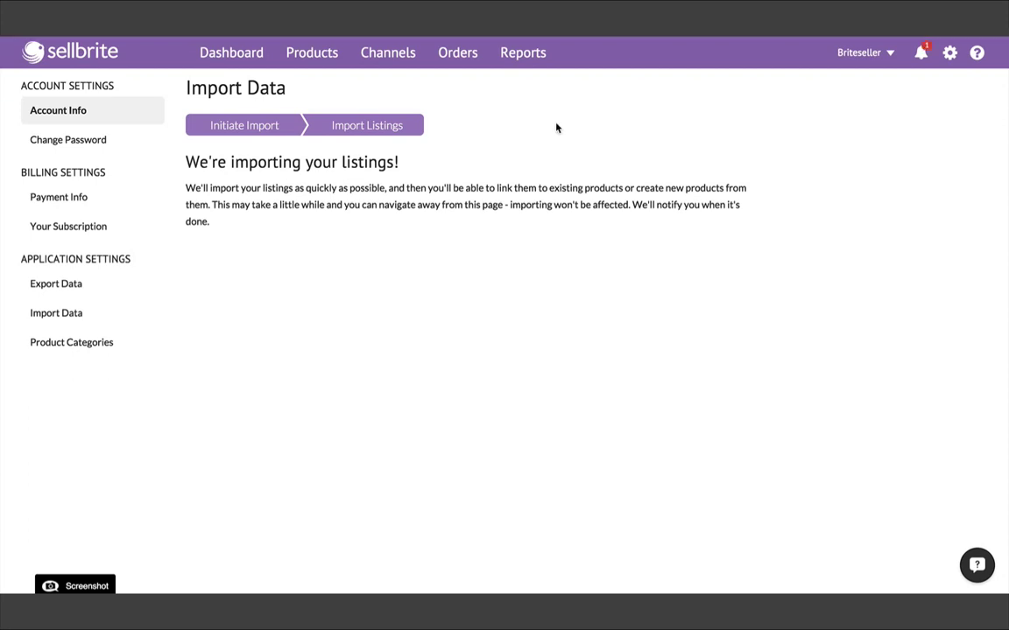
pyautogui.click(919, 54)
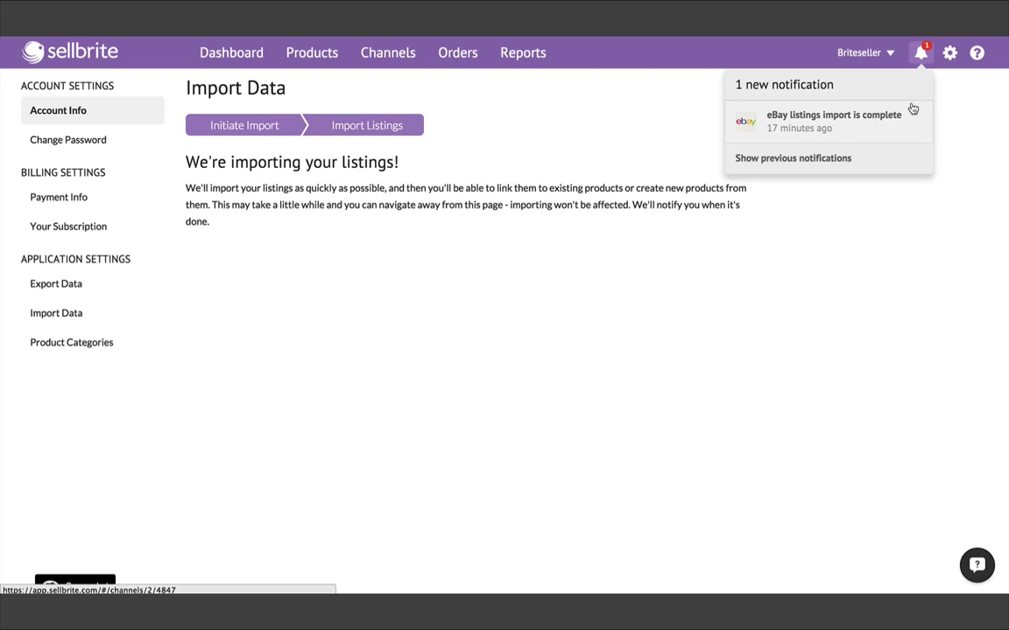
pyautogui.click(617, 92)
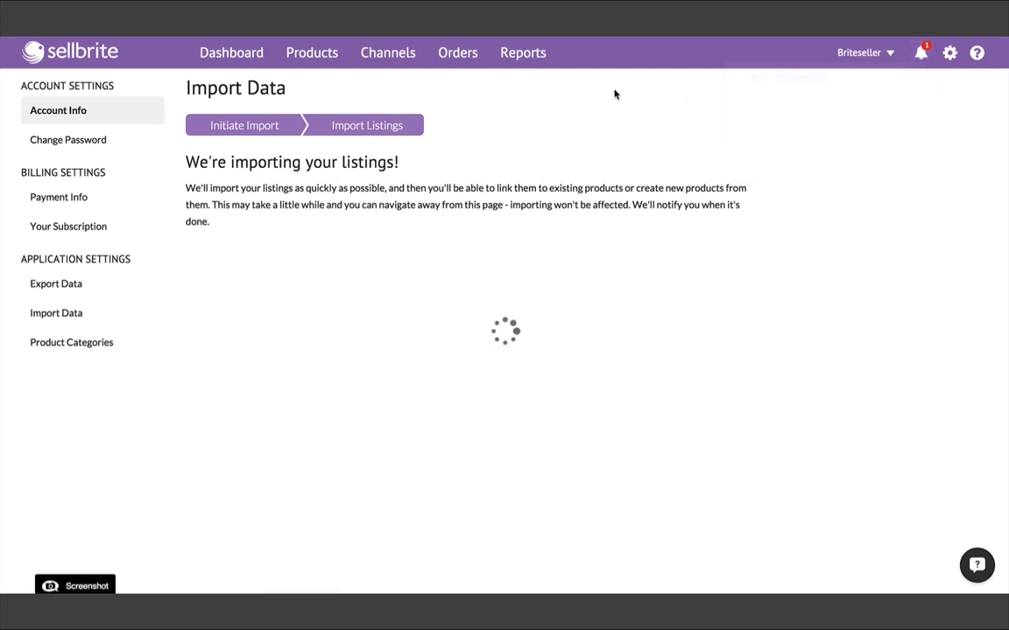
pyautogui.click(332, 58)
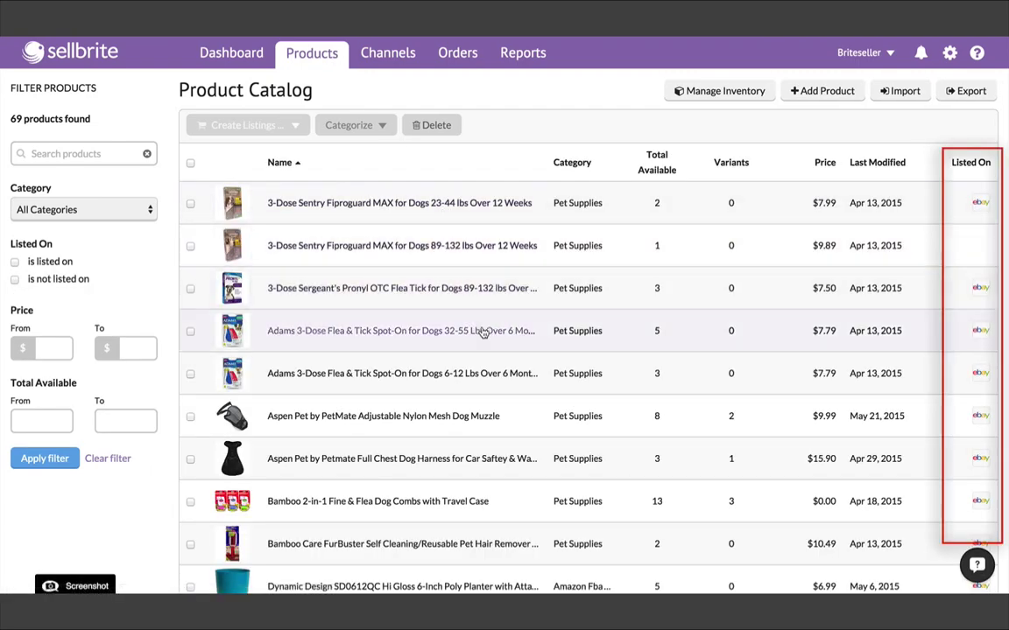
# - Check the Listed On column across the 69 catalog products, then go to Channels
pyautogui.scroll(-1, 484, 339)
pyautogui.scroll(-6, 483, 339)
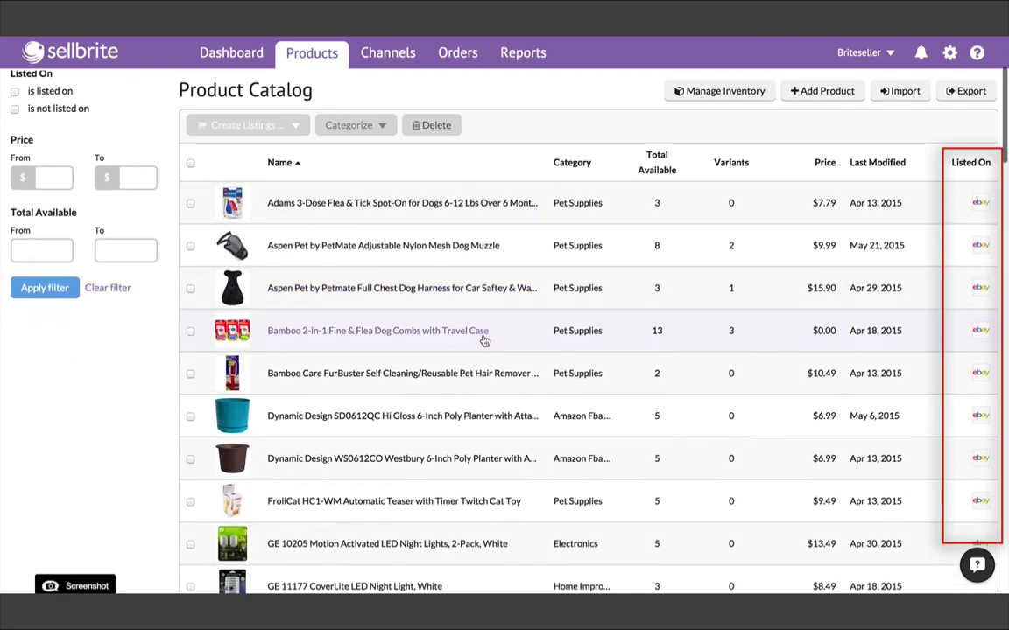
pyautogui.scroll(-3, 484, 340)
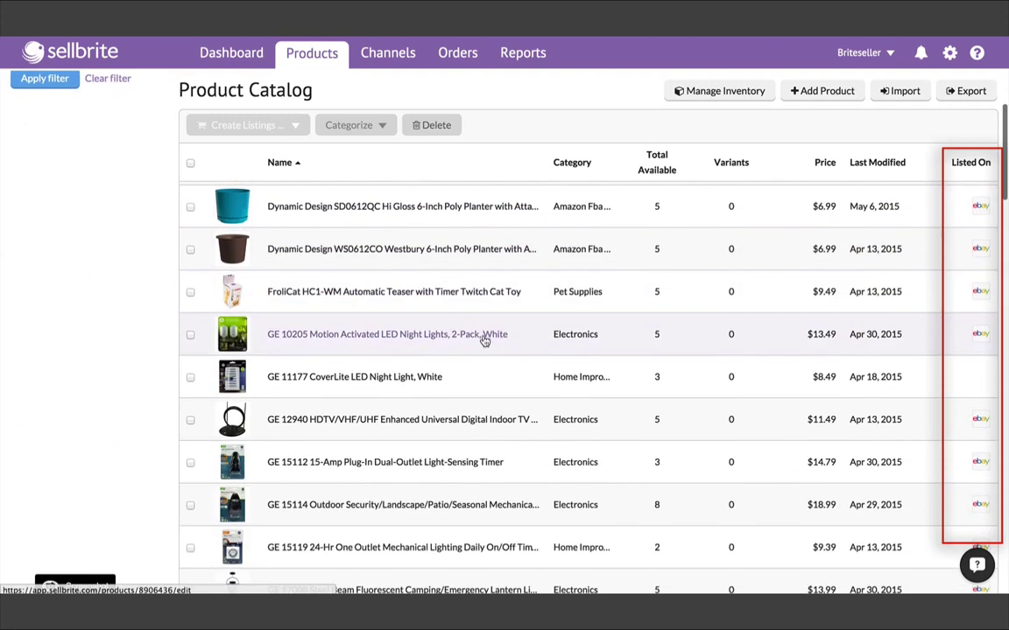
pyautogui.scroll(3, 484, 341)
pyautogui.scroll(2, 484, 340)
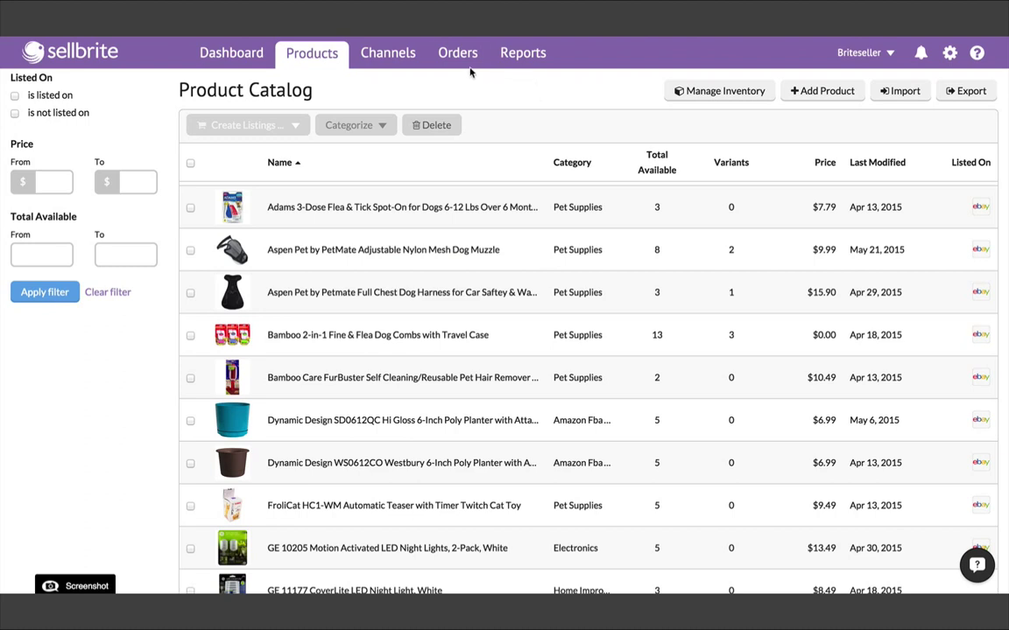
pyautogui.click(403, 58)
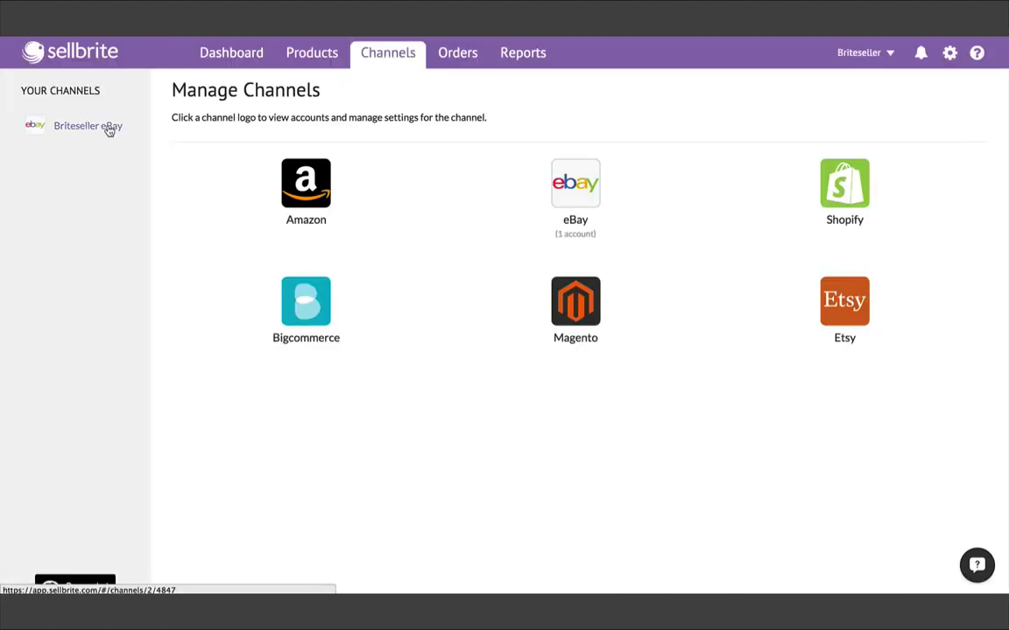
pyautogui.click(108, 128)
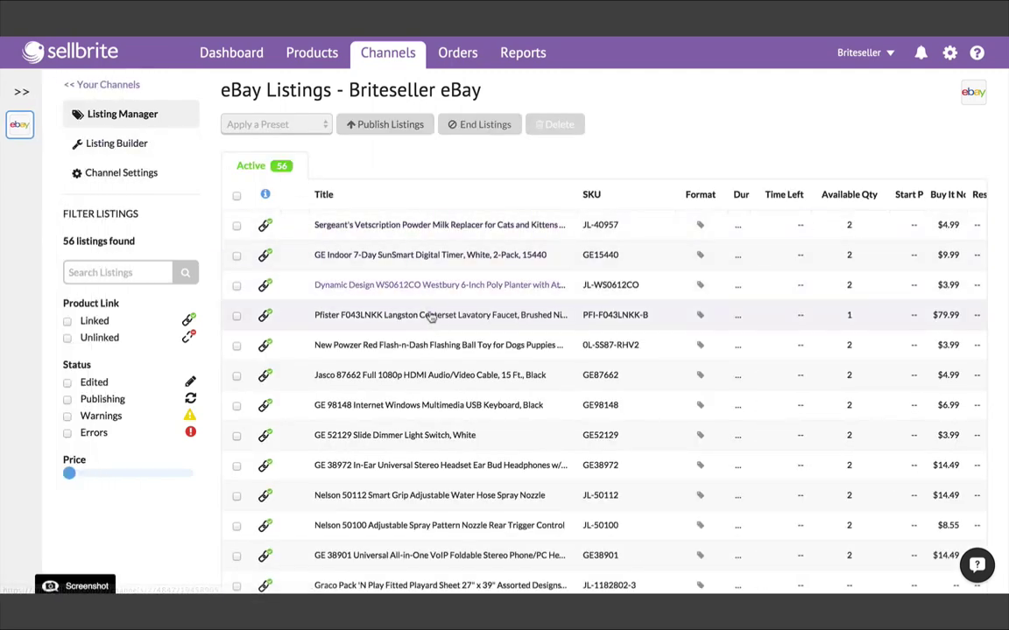
pyautogui.scroll(-2, 451, 377)
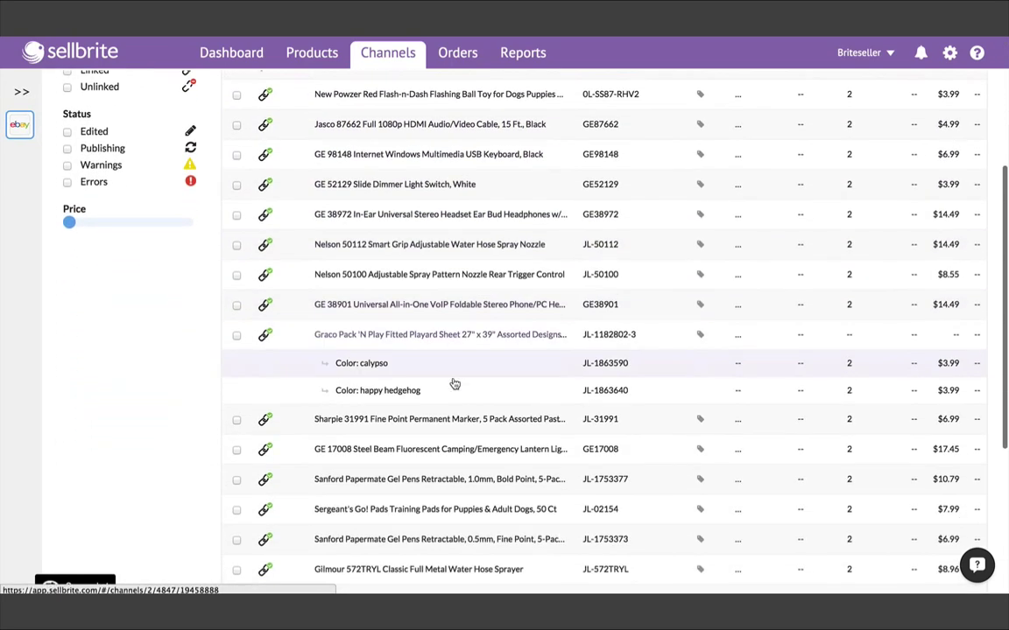
pyautogui.scroll(-1, 454, 385)
pyautogui.scroll(5, 450, 383)
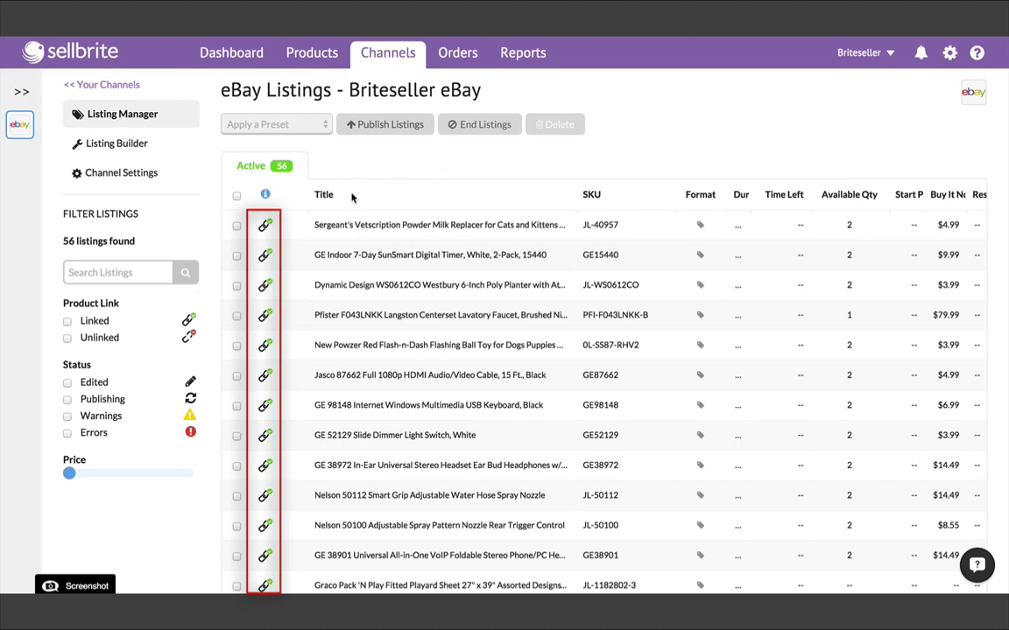
pyautogui.moveTo(268, 301)
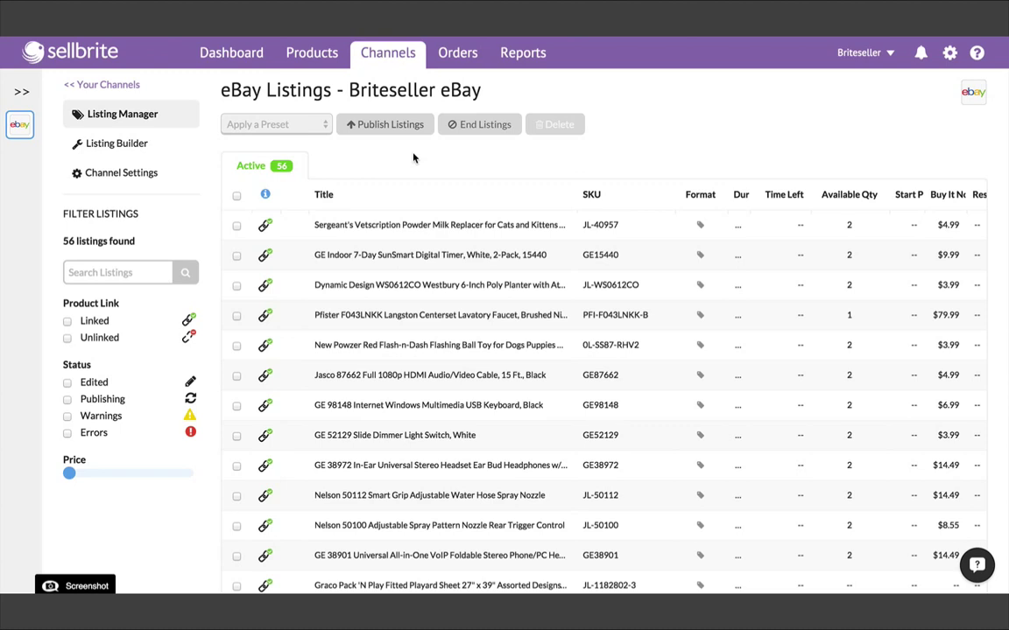
pyautogui.click(390, 55)
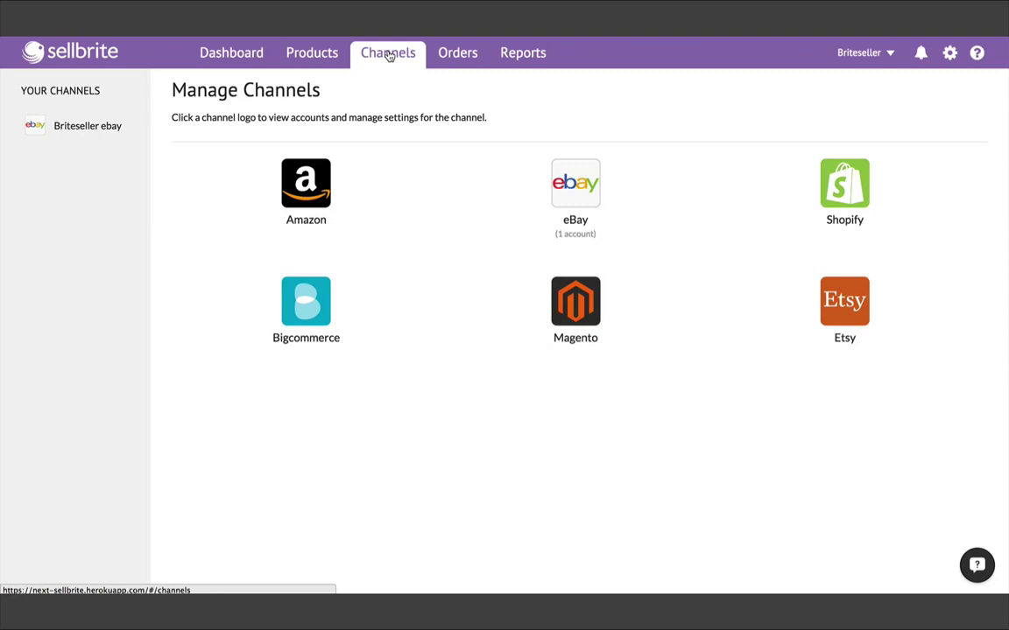
# - Add a new Amazon account and sign in to Seller Central with the store's e-mail
pyautogui.click(304, 181)
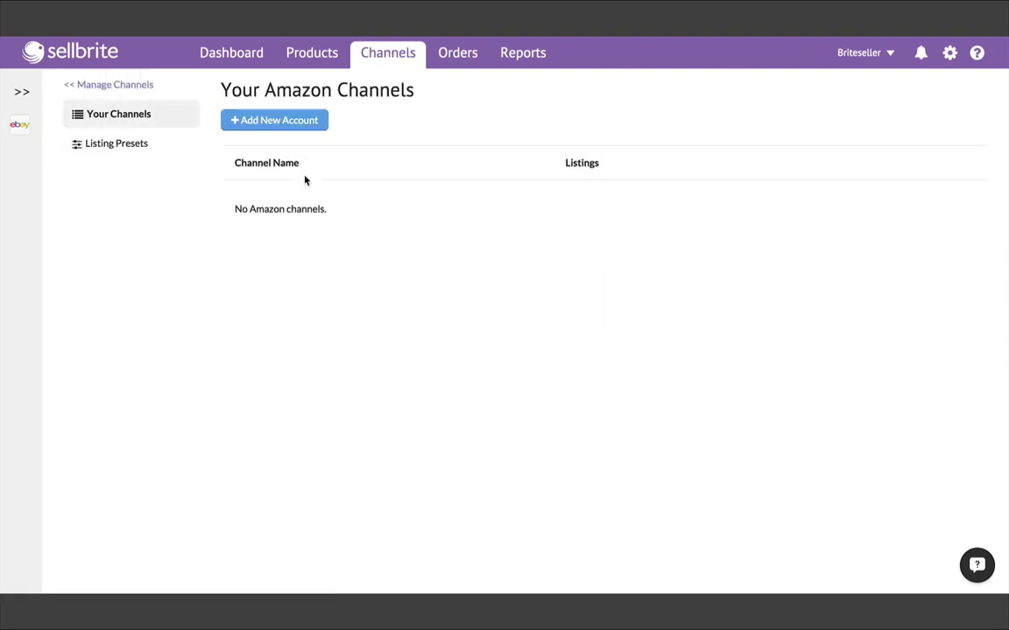
pyautogui.click(289, 127)
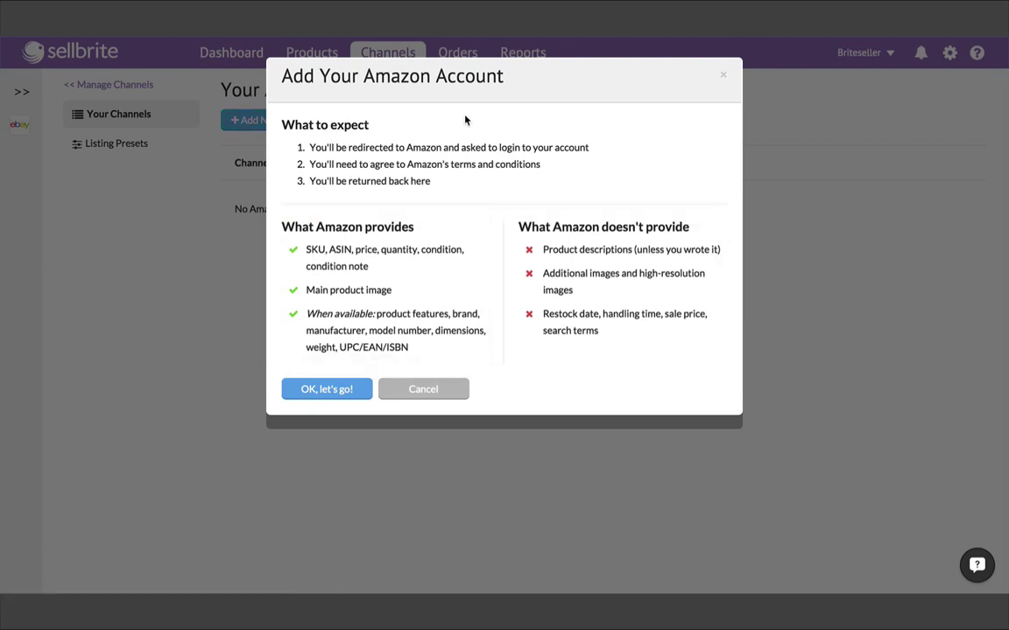
pyautogui.click(334, 389)
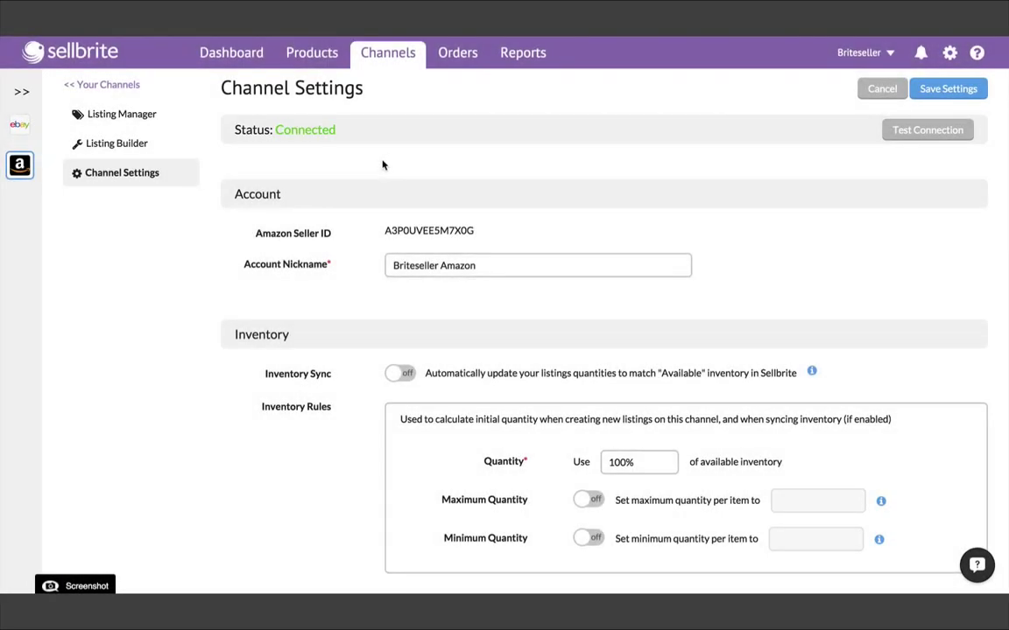
pyautogui.click(950, 54)
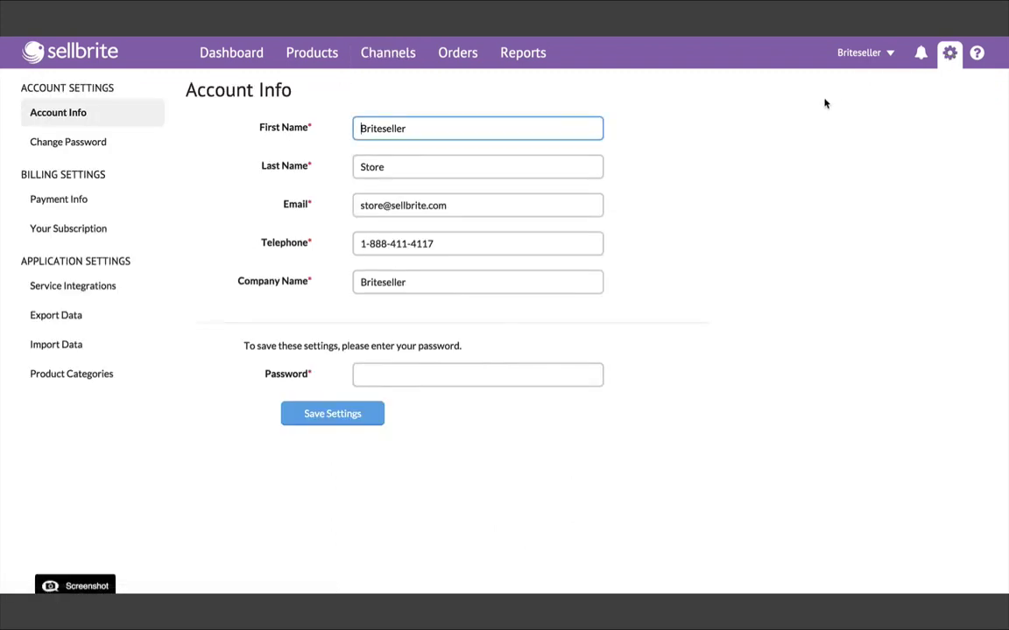
# - In Import Data, choose the listings import from the Briteseller Amazon account
pyautogui.click(88, 342)
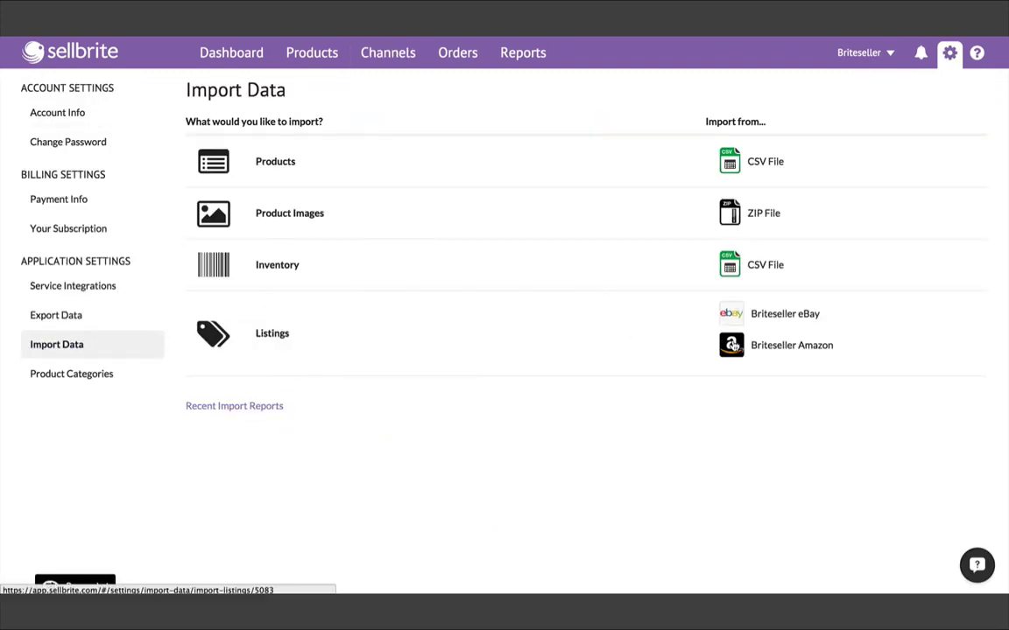
pyautogui.click(736, 346)
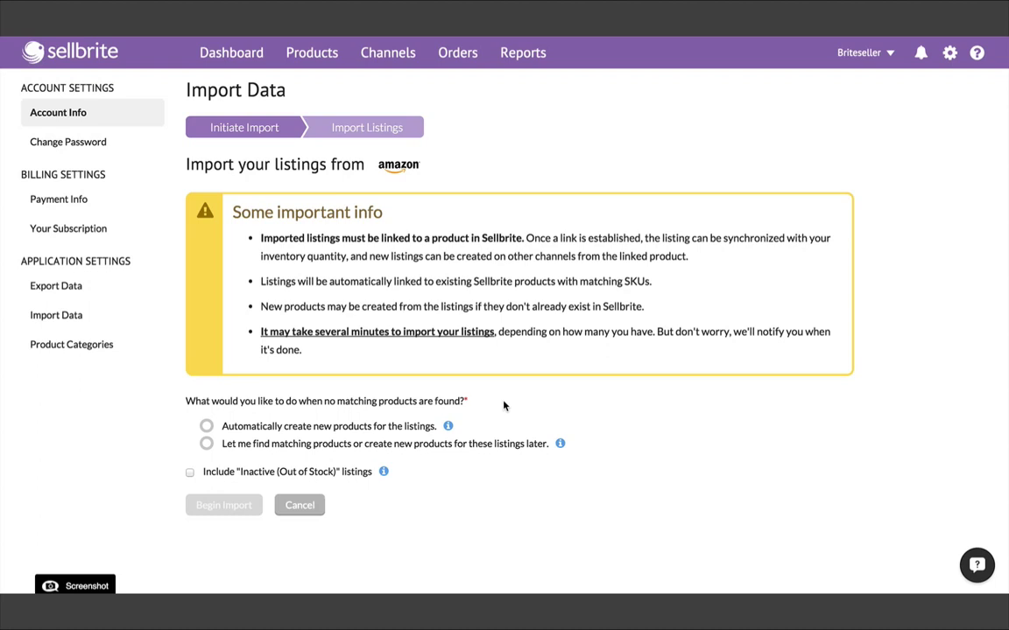
pyautogui.scroll(-1, 504, 405)
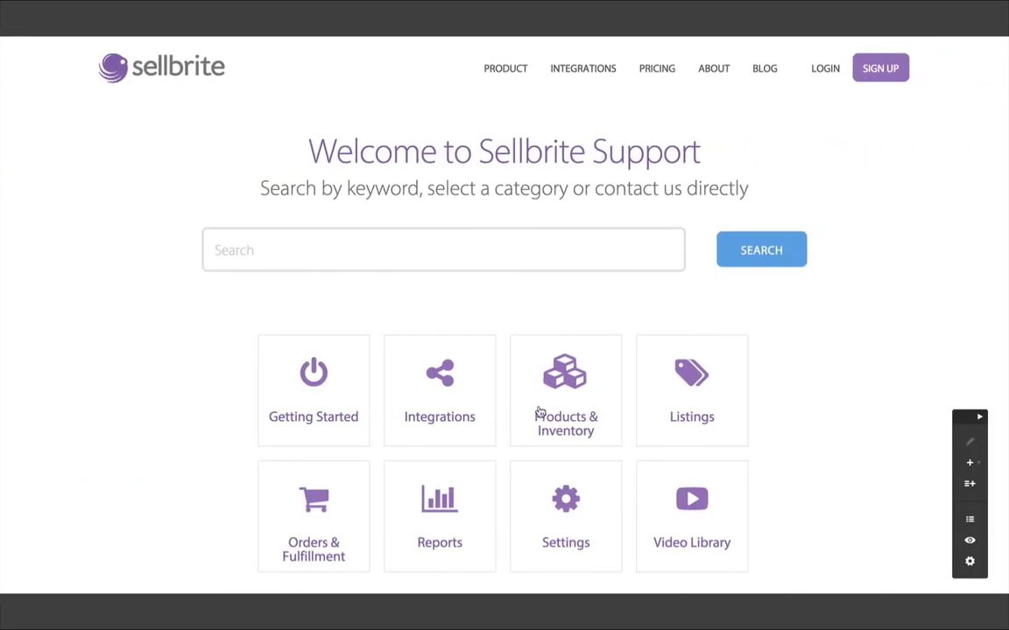
pyautogui.click(695, 401)
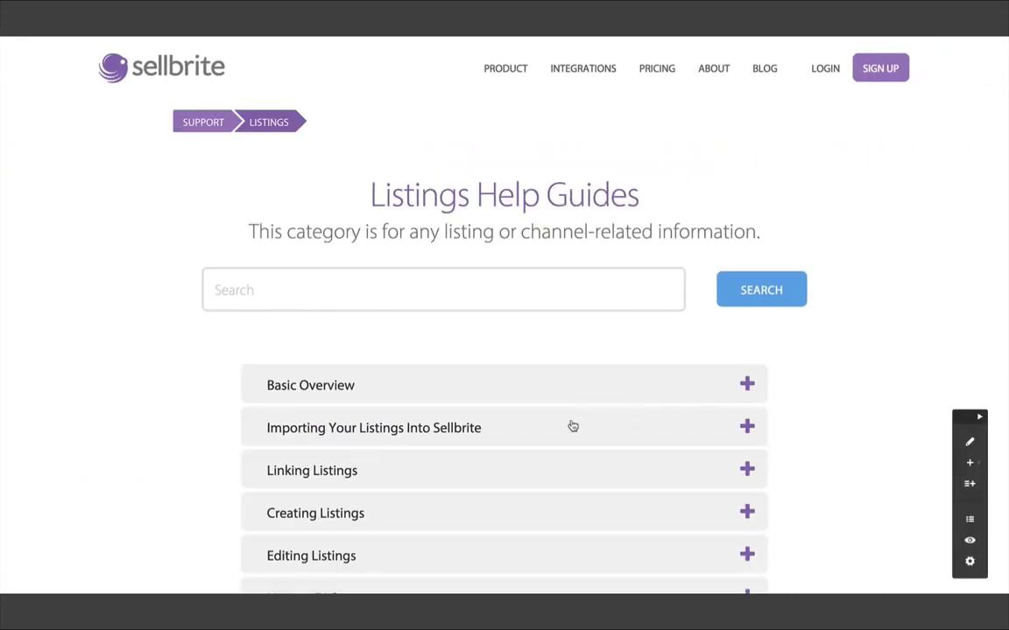
pyautogui.click(518, 427)
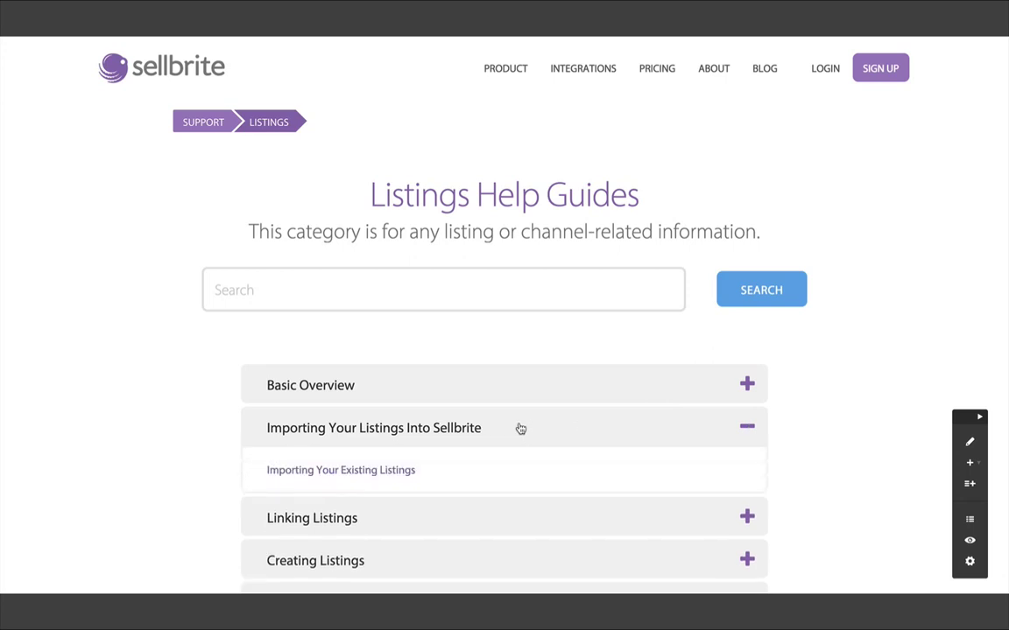
pyautogui.click(411, 471)
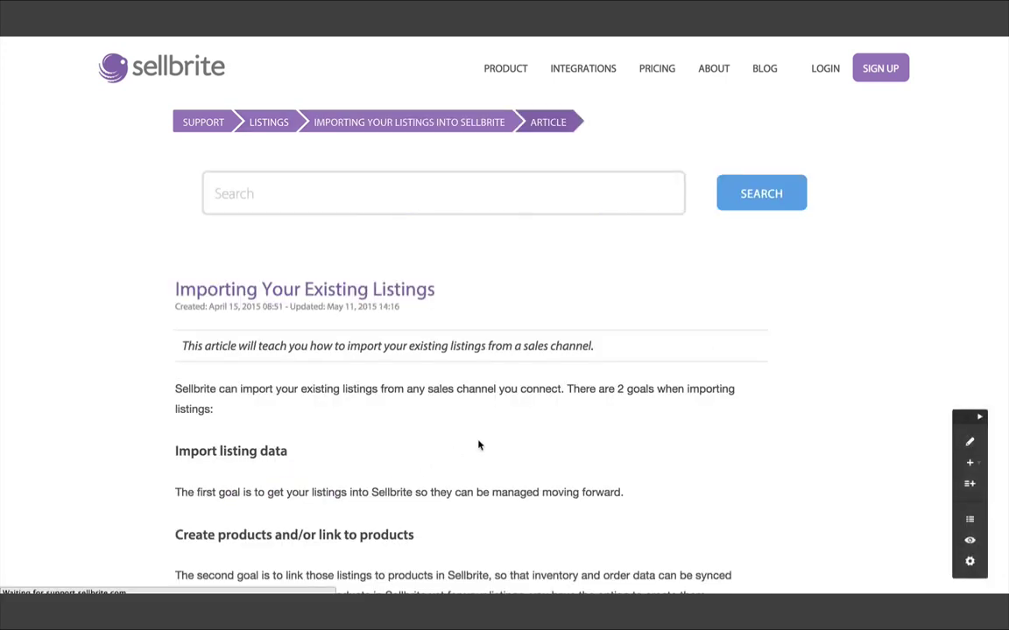
pyautogui.scroll(-3, 533, 429)
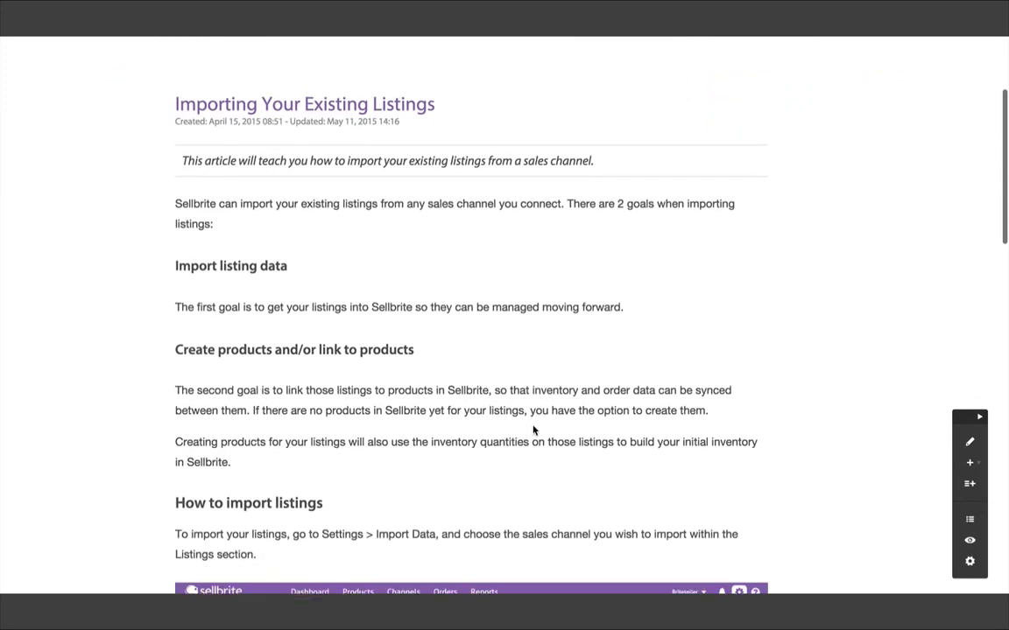
pyautogui.scroll(-6, 534, 429)
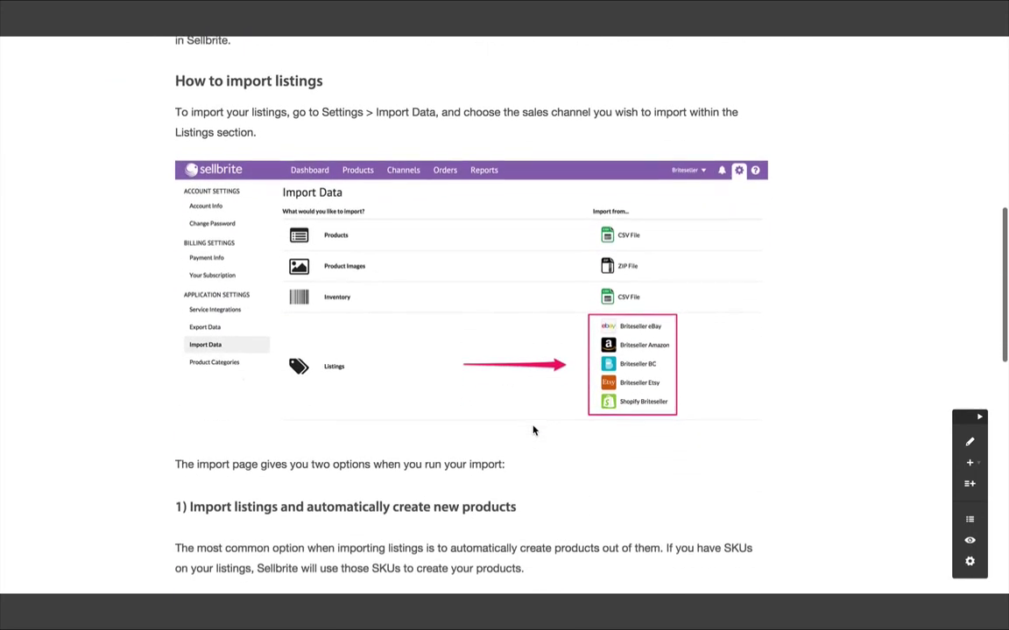
pyautogui.scroll(-5, 533, 429)
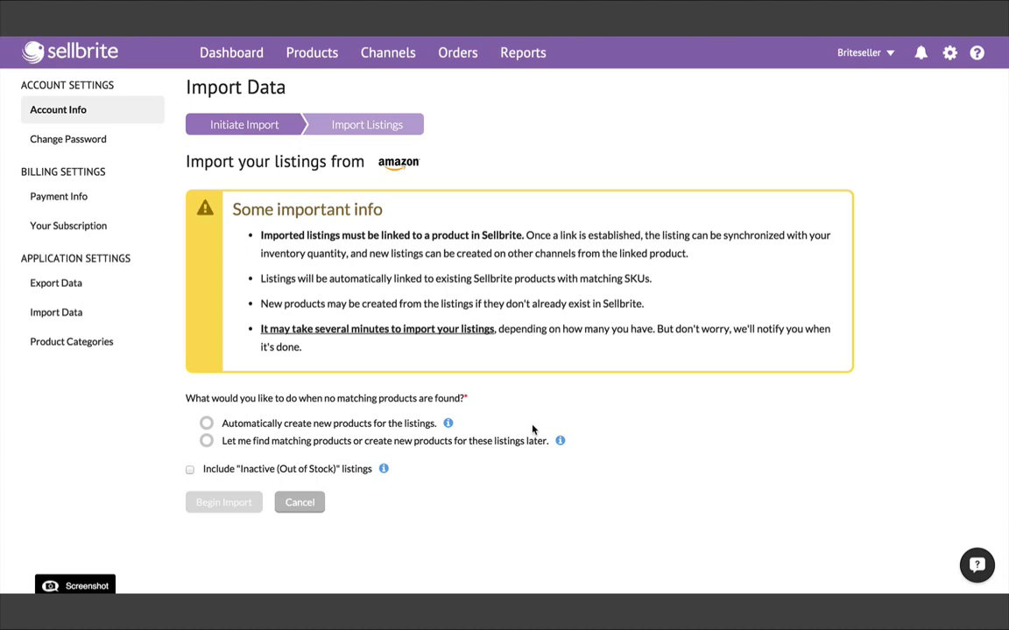
# - Import the Amazon listings with product matching deferred, then check the notification confirming the import finished
pyautogui.click(337, 444)
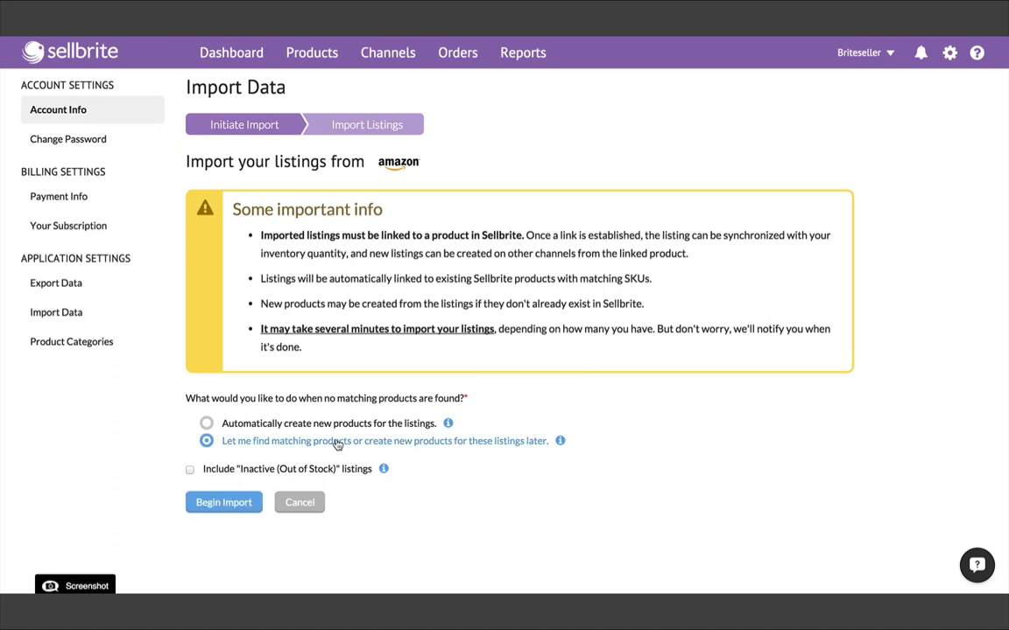
pyautogui.click(249, 503)
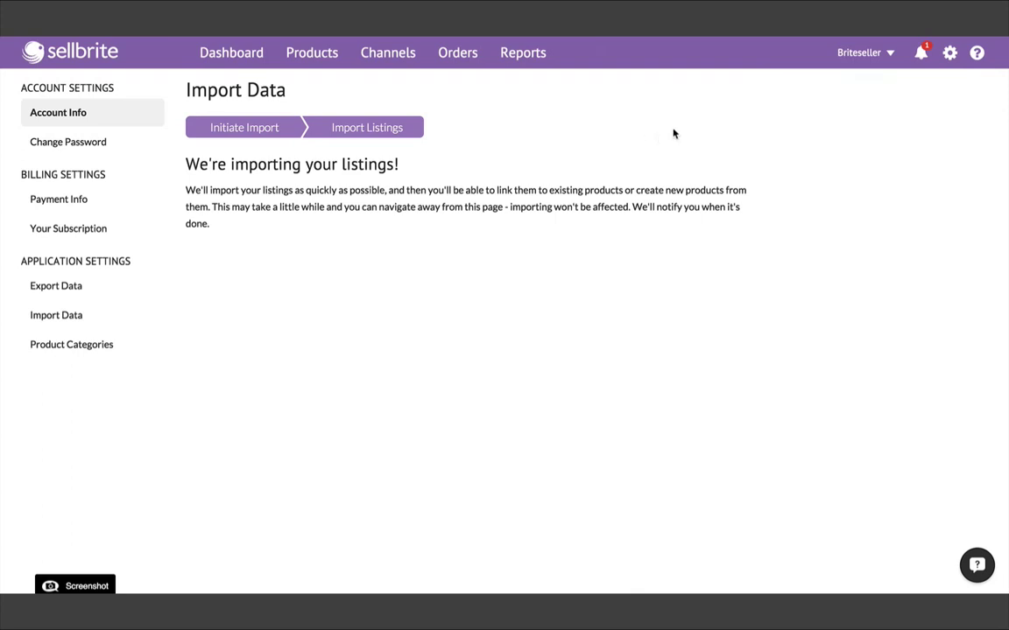
pyautogui.click(922, 54)
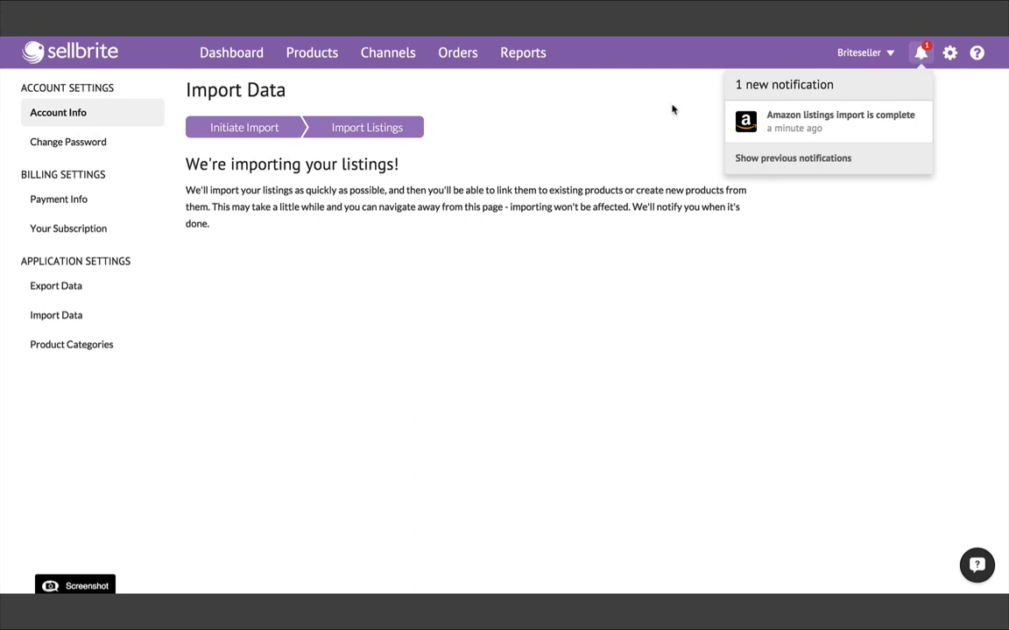
pyautogui.click(560, 122)
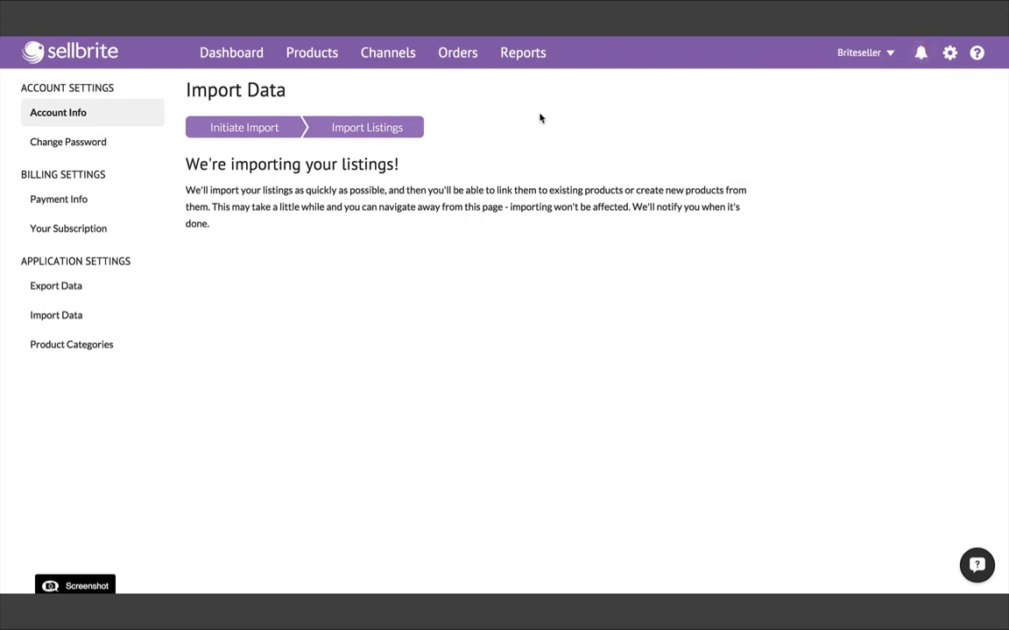
# - Open the Briteseller Amazon channel's listings from the sales channels overview to view its 49 active listings
pyautogui.click(408, 56)
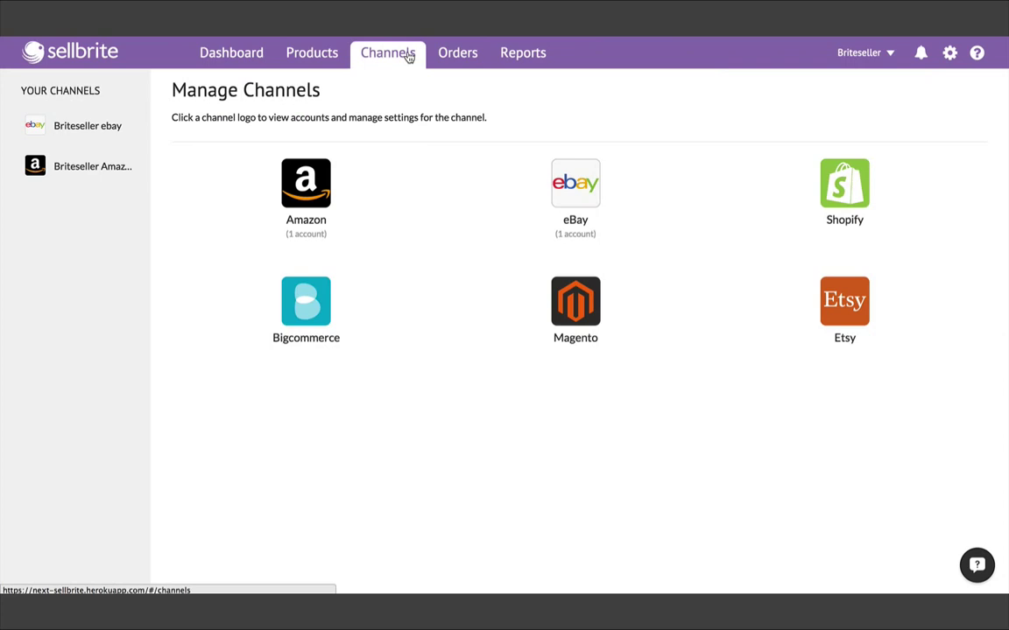
pyautogui.click(91, 166)
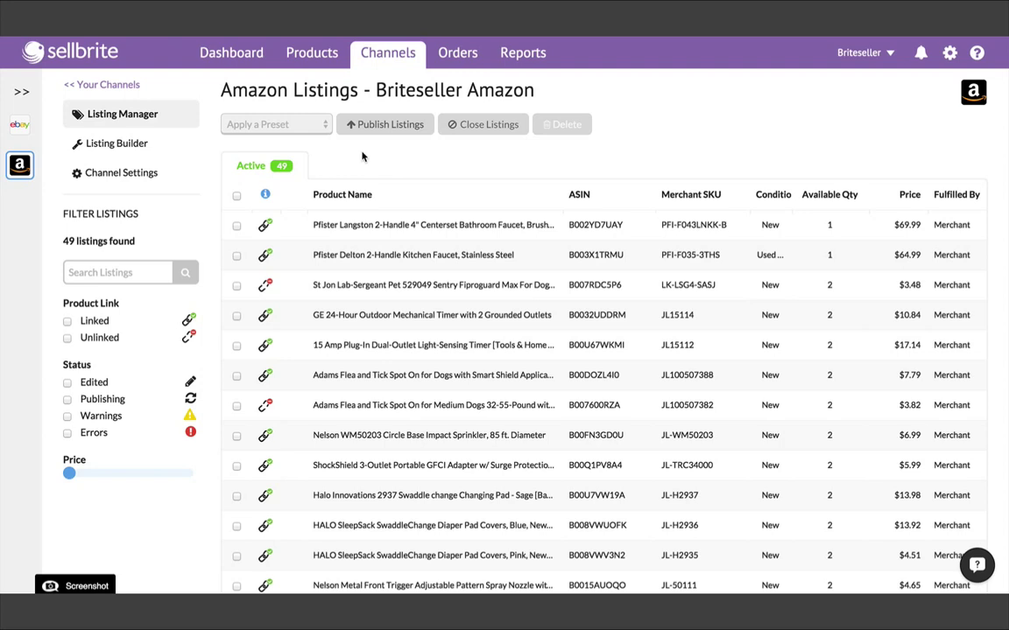
# - Link the St Jon Sentry Fiproguard listing to '3-Dose Sentry Fiproguard MAX for Dogs 23-44 lbs' via a 'Sentry Fiproguard Max For Dogs' search
pyautogui.click(357, 288)
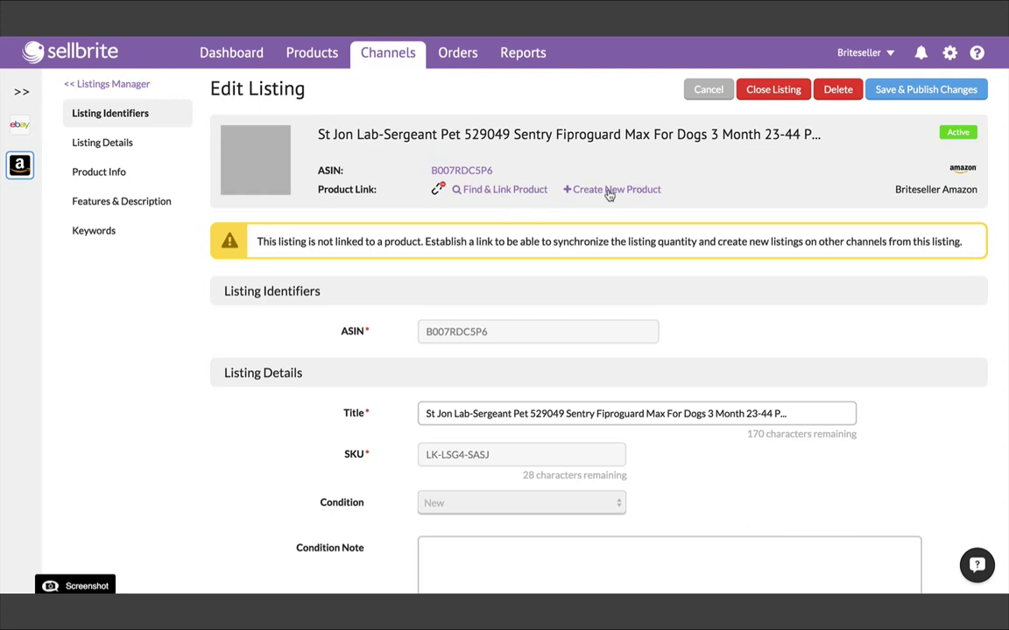
pyautogui.click(495, 190)
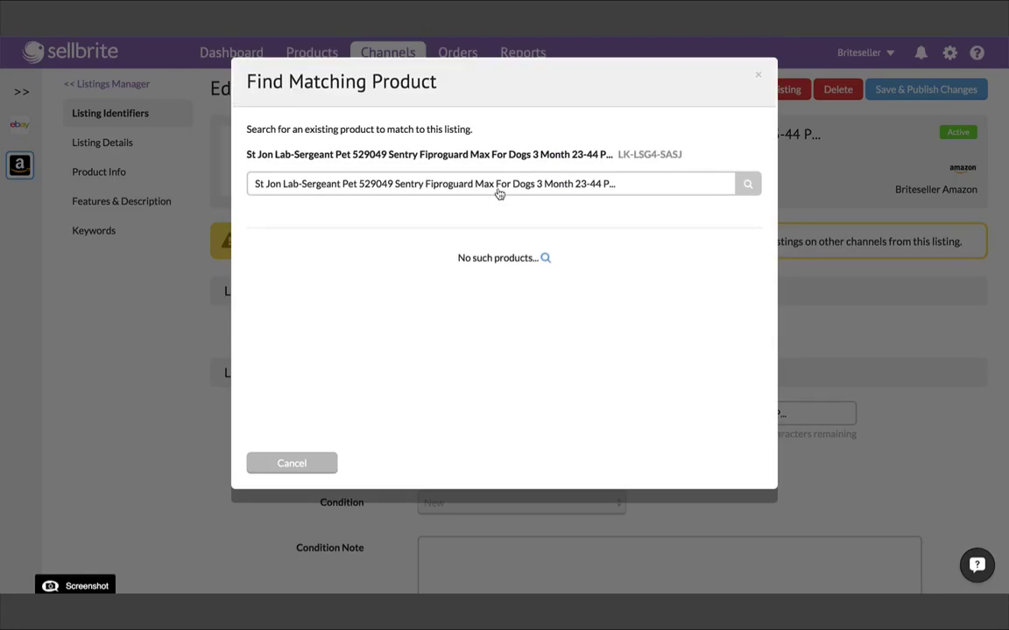
pyautogui.click(750, 185)
pyautogui.moveTo(535, 184); pyautogui.dragTo(622, 185)
pyautogui.press('BackSpace')
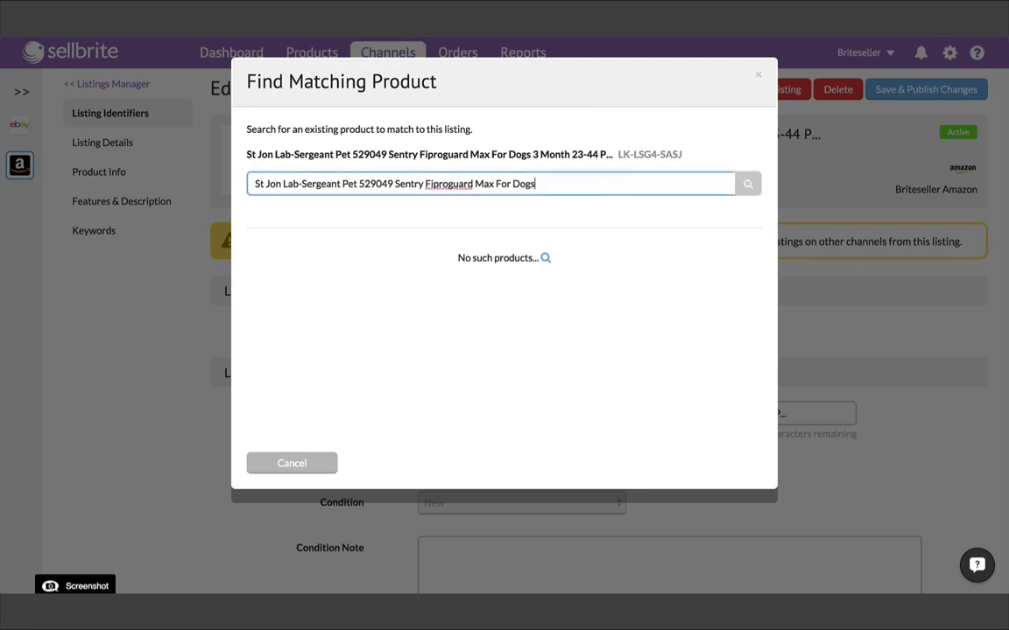
pyautogui.moveTo(357, 184); pyautogui.dragTo(237, 183)
pyautogui.press('BackSpace')
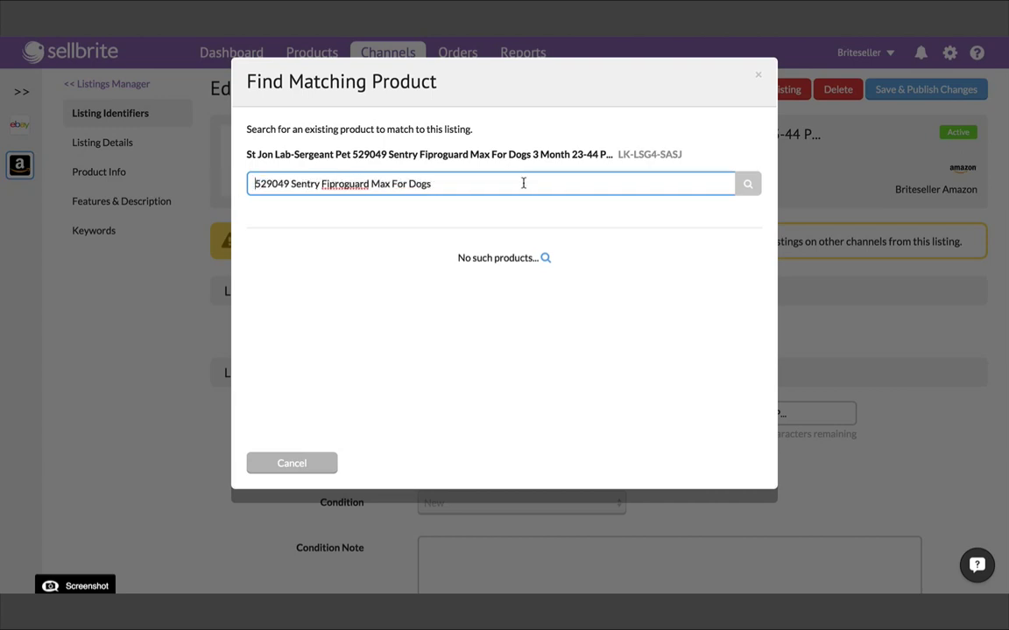
pyautogui.click(743, 185)
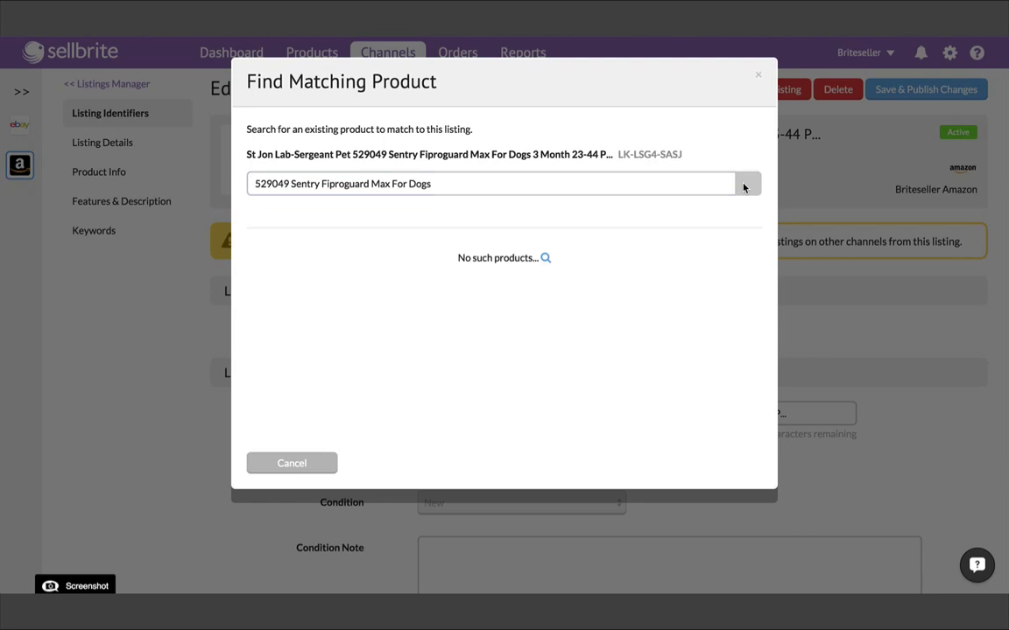
pyautogui.moveTo(295, 182); pyautogui.dragTo(254, 183)
pyautogui.press('BackSpace')
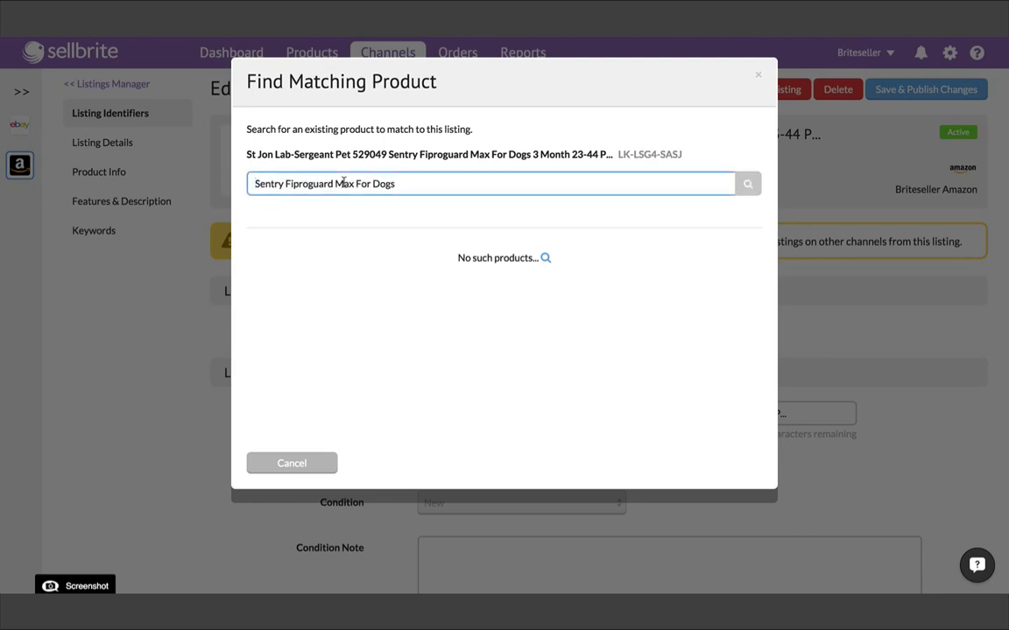
pyautogui.click(744, 188)
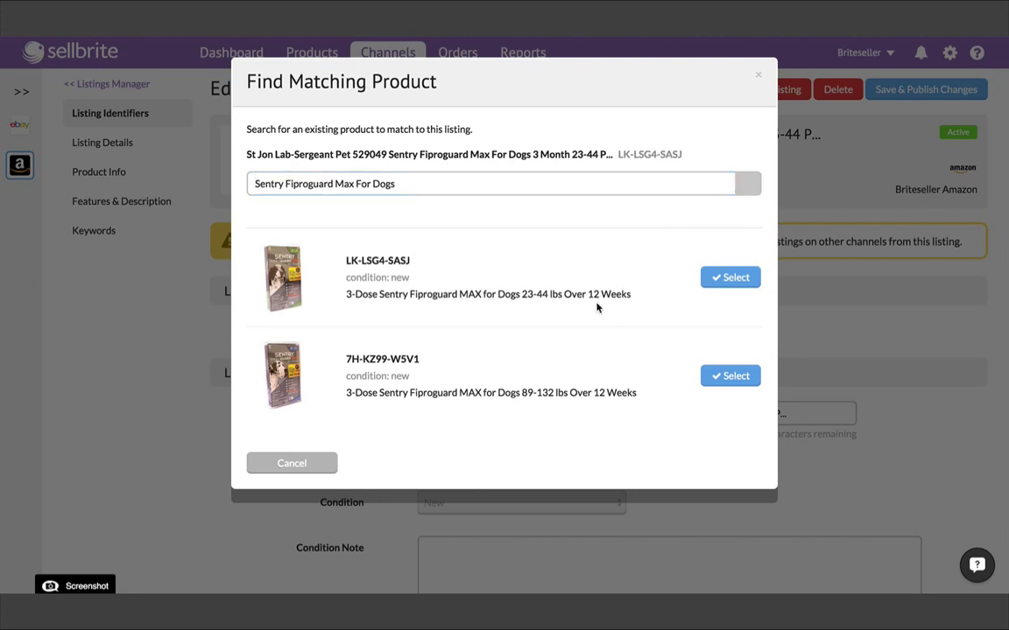
pyautogui.click(732, 278)
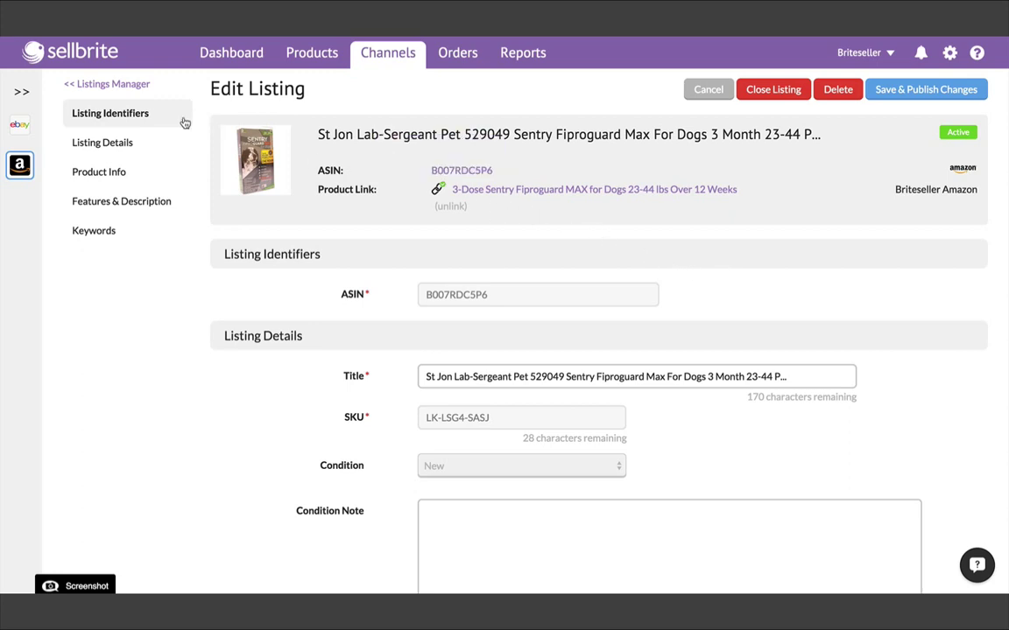
# - From the Adams Flea and Tick medium-dogs listing, create and link a new product with SKU JL100507382
pyautogui.click(123, 84)
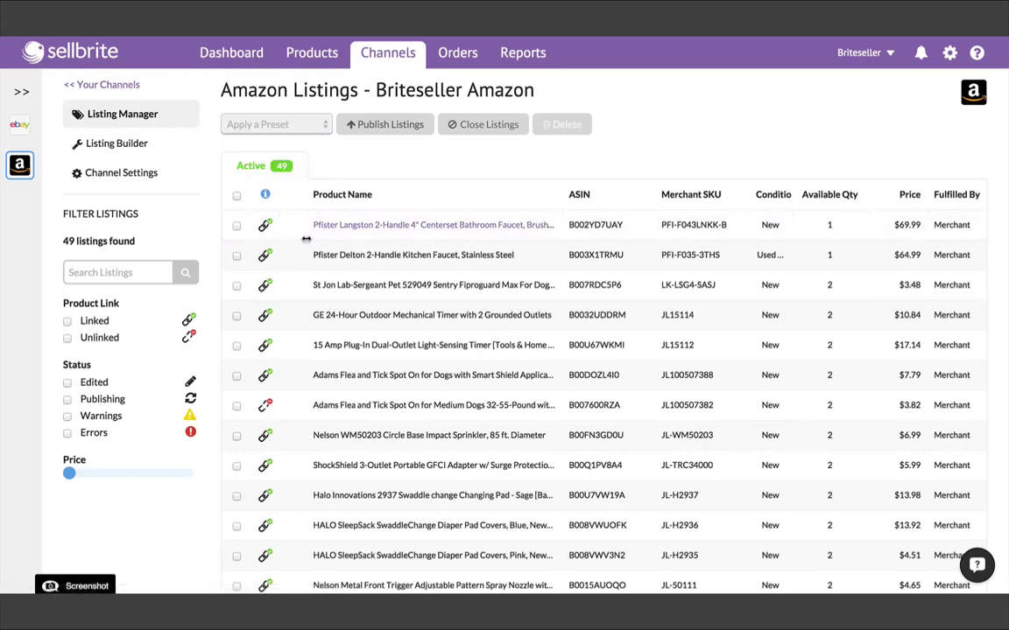
pyautogui.scroll(-2, 360, 295)
pyautogui.scroll(-2, 368, 315)
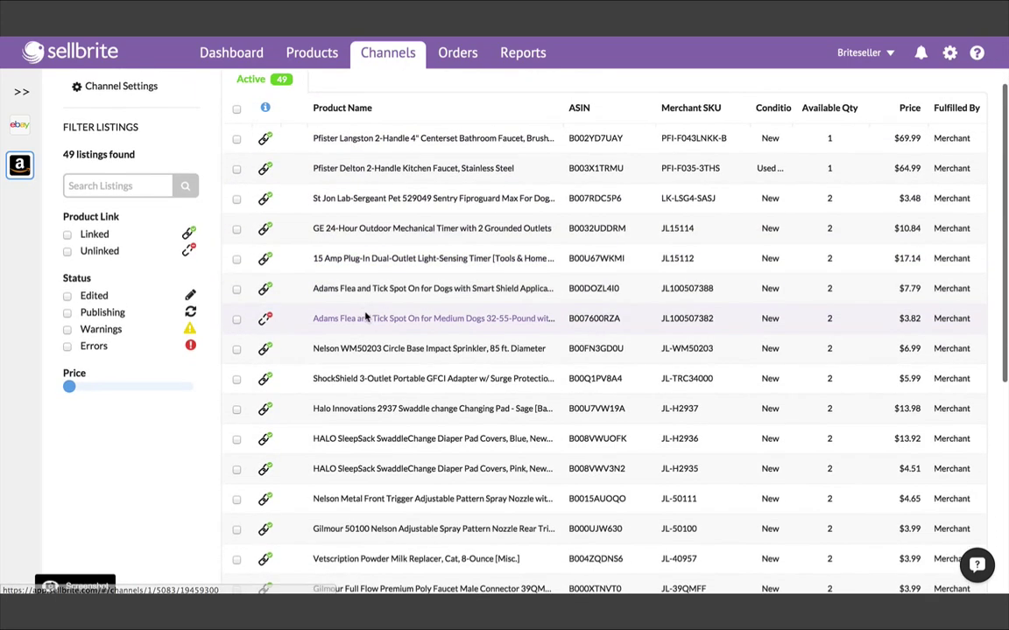
pyautogui.click(366, 319)
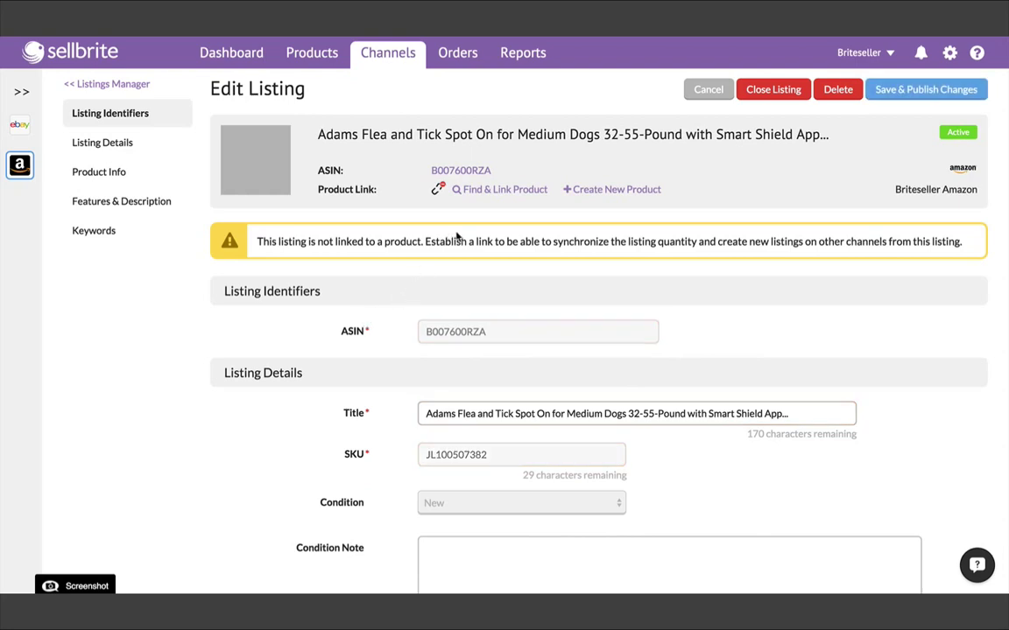
pyautogui.click(614, 190)
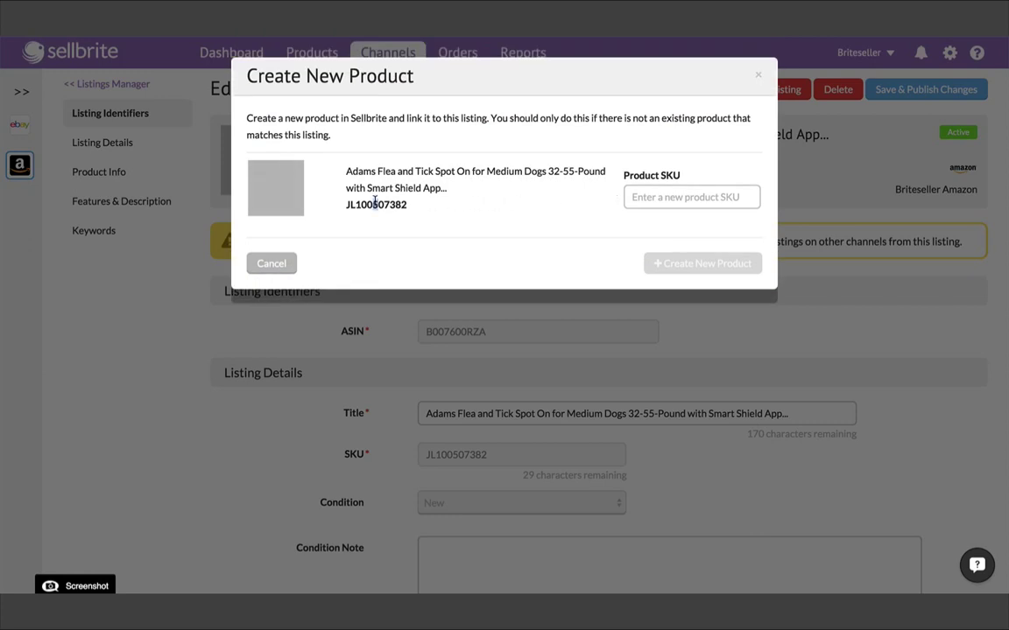
pyautogui.moveTo(347, 204); pyautogui.dragTo(406, 205)
pyautogui.hotkey('ctrl', 'c')
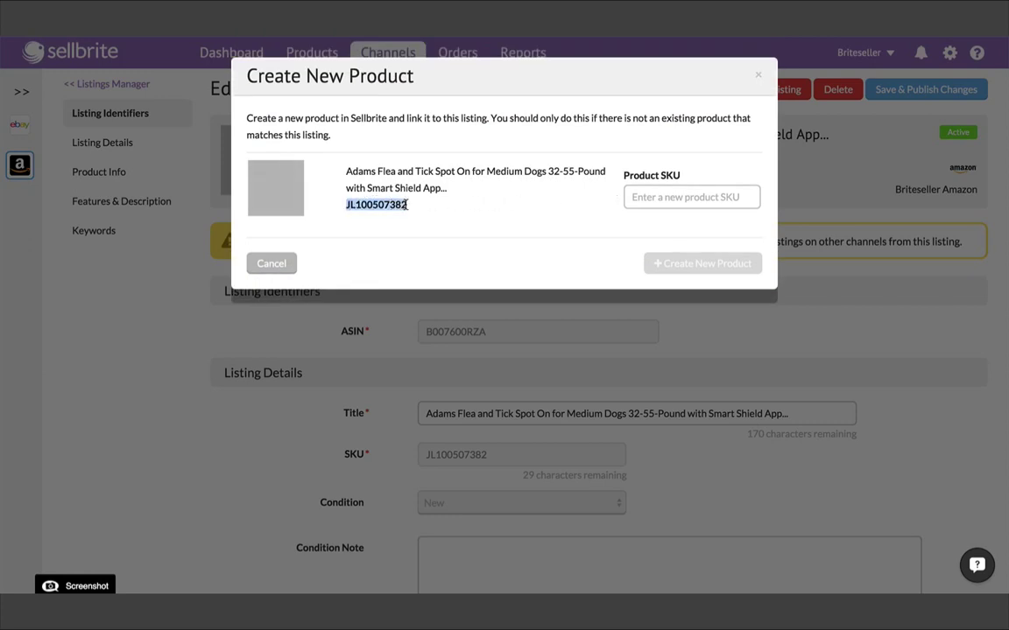
pyautogui.click(659, 196)
pyautogui.hotkey('ctrl', 'v')
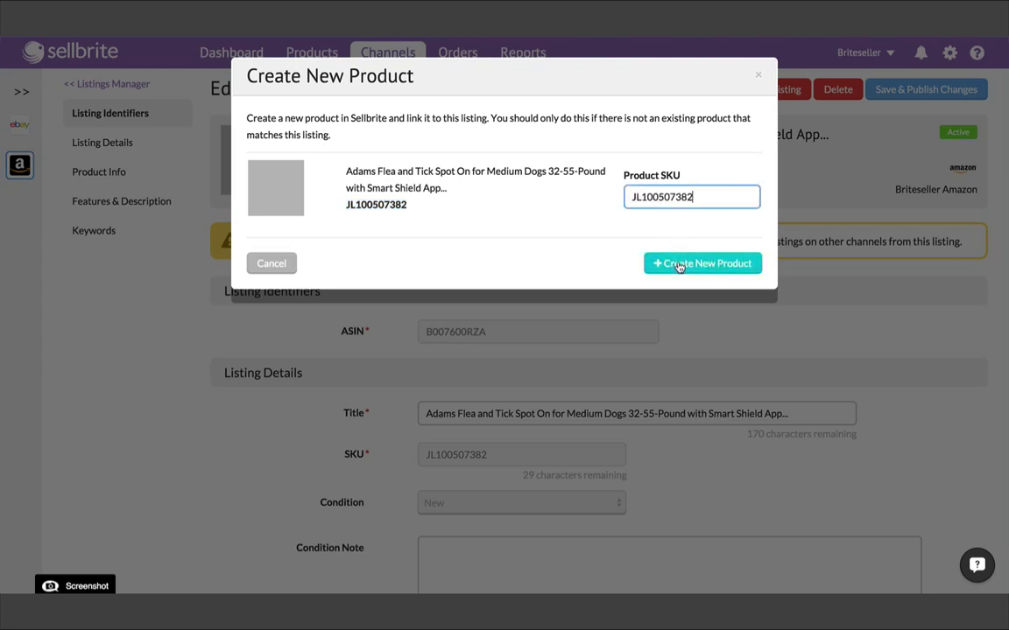
pyautogui.click(679, 264)
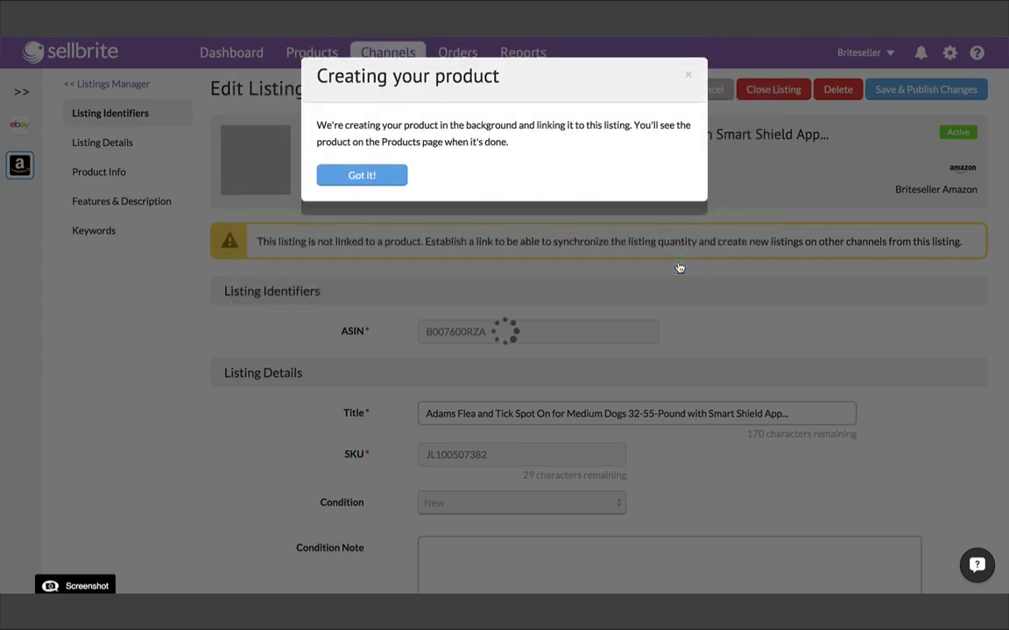
pyautogui.click(362, 176)
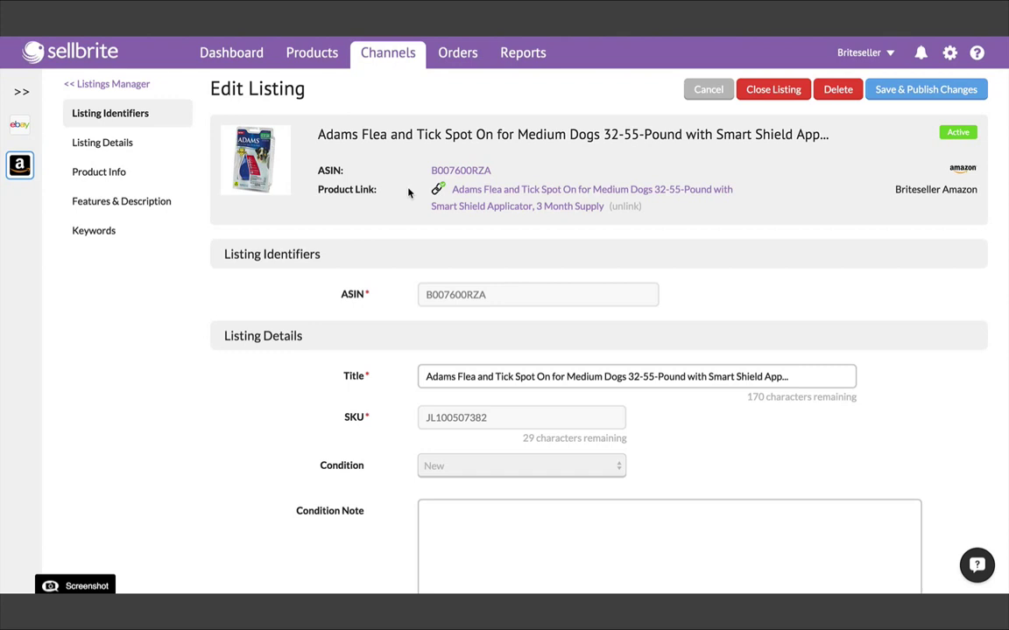
# - Browse the 69-product catalog, which now includes the Adams Flea and Tick Spot On product at $3.82
pyautogui.click(135, 85)
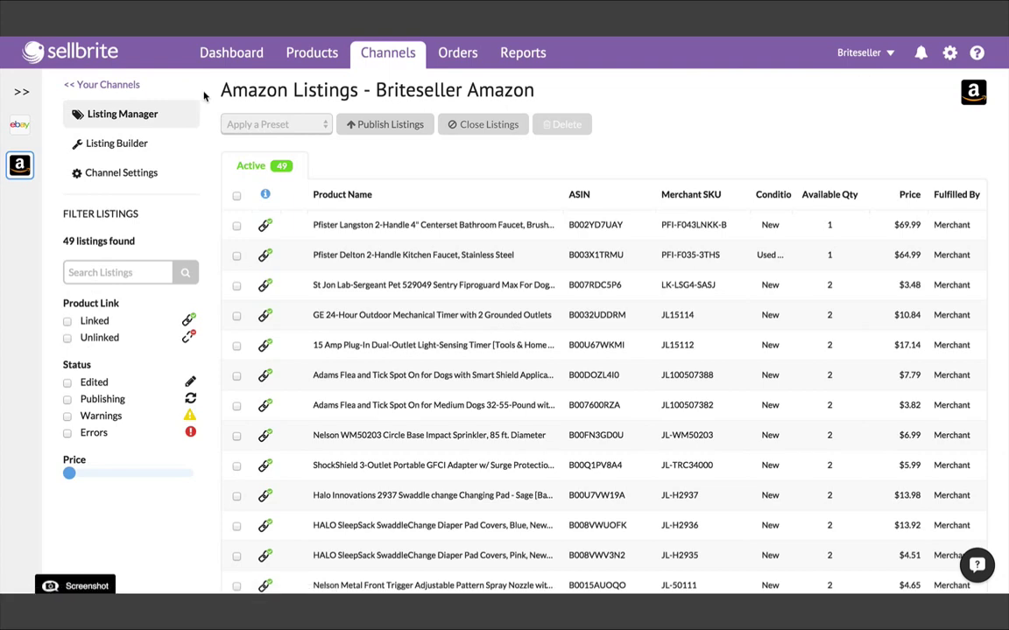
pyautogui.click(313, 54)
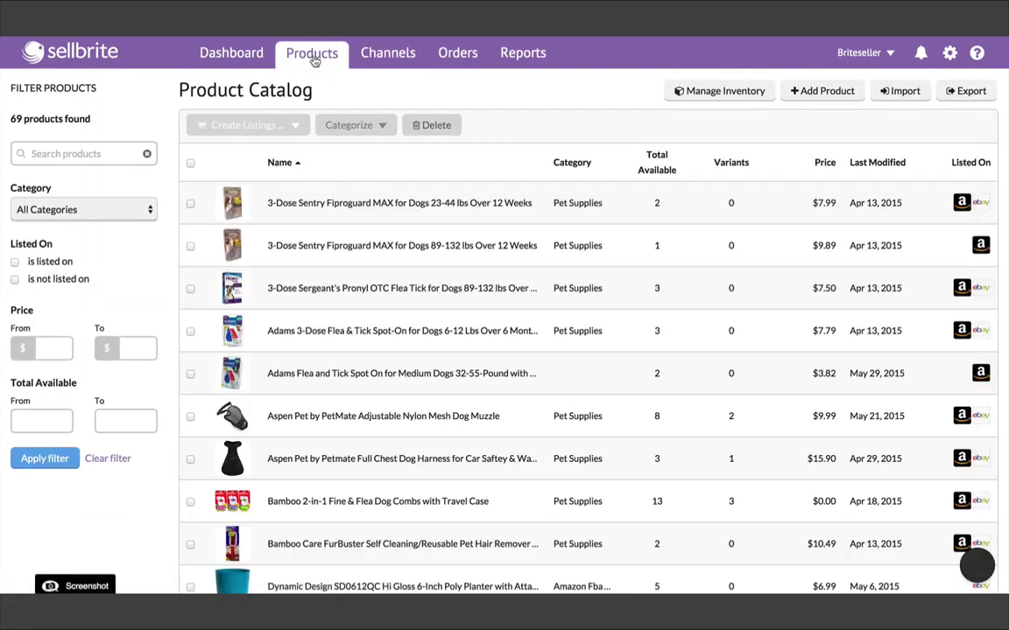
pyautogui.scroll(-1, 498, 267)
pyautogui.scroll(-4, 498, 267)
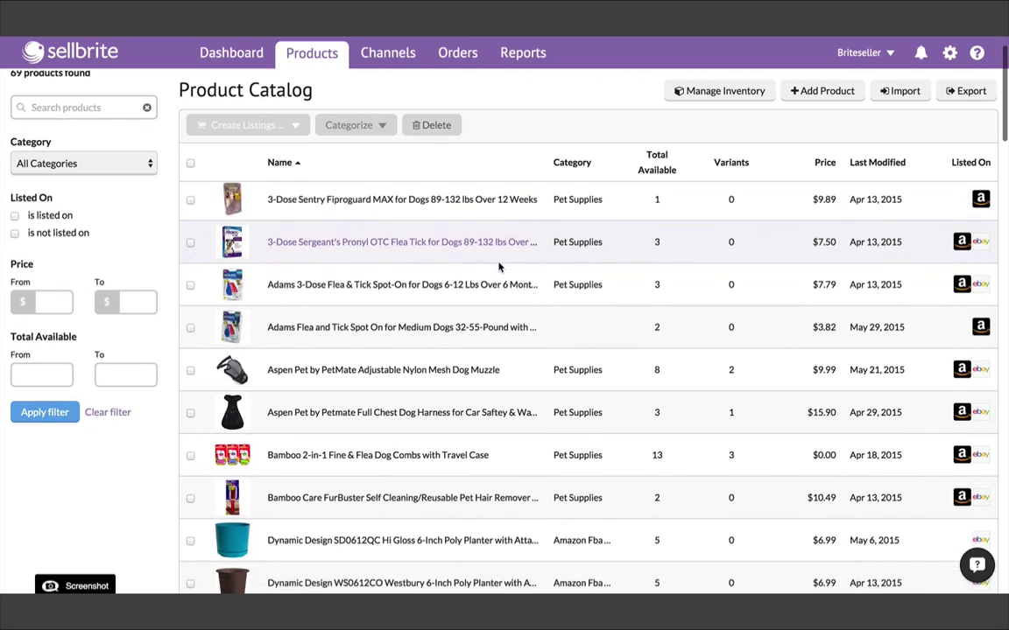
pyautogui.scroll(-4, 499, 267)
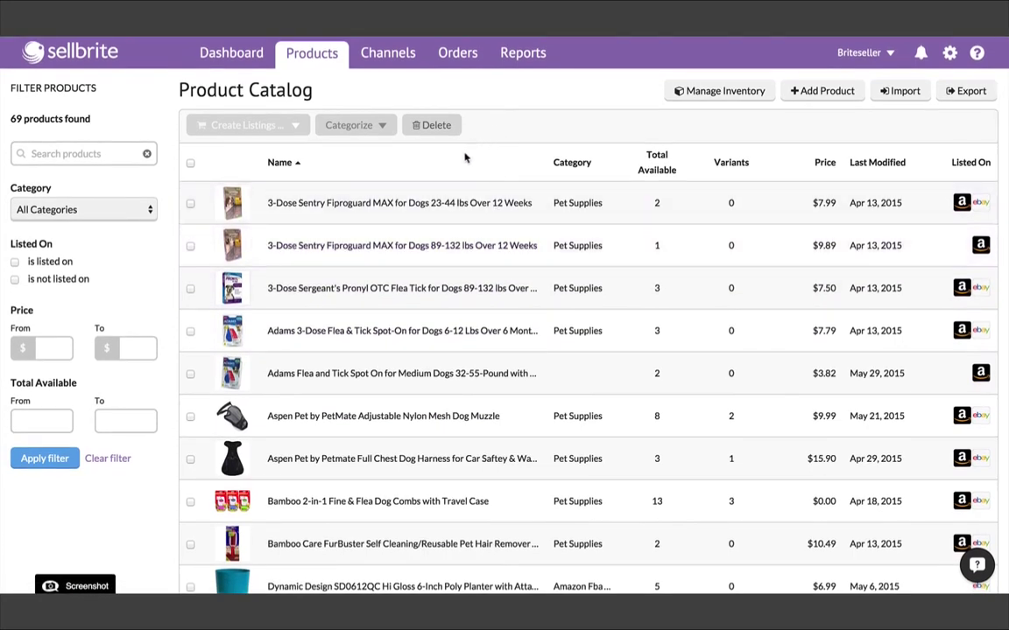
pyautogui.click(432, 203)
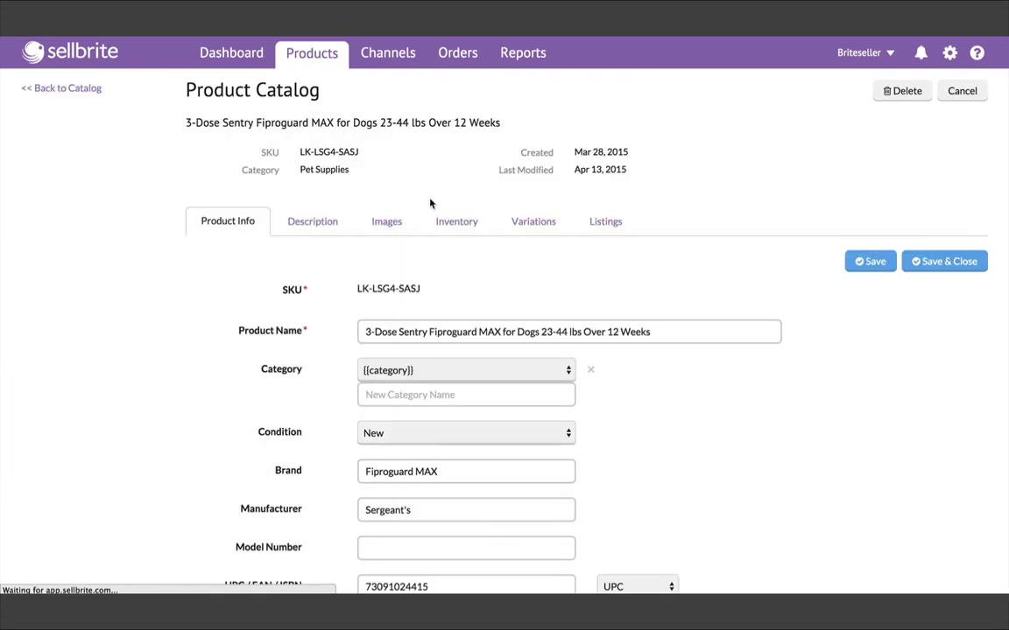
pyautogui.scroll(-1, 281, 274)
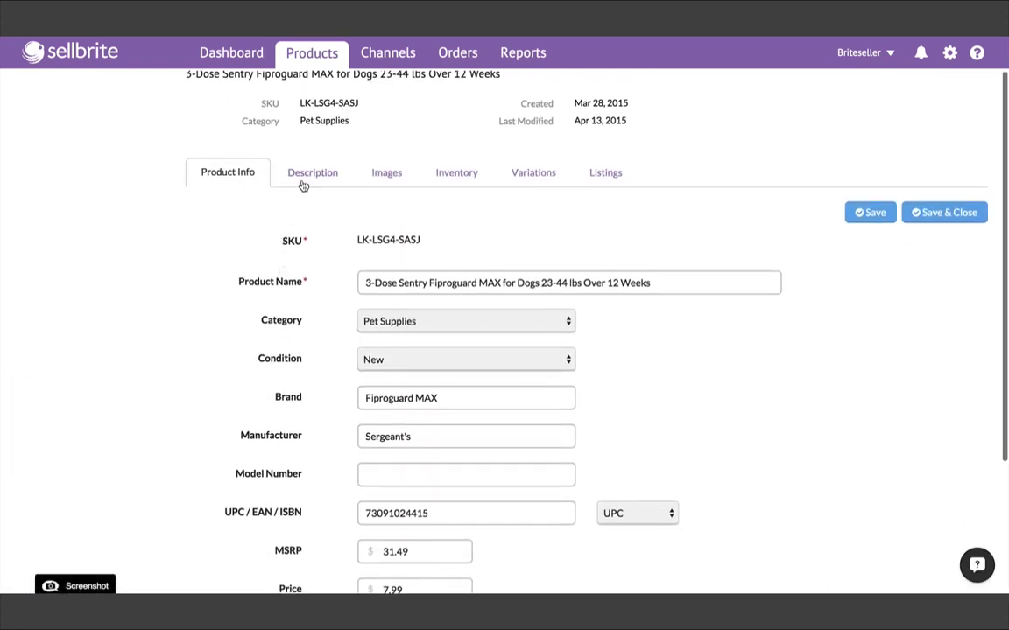
pyautogui.click(304, 181)
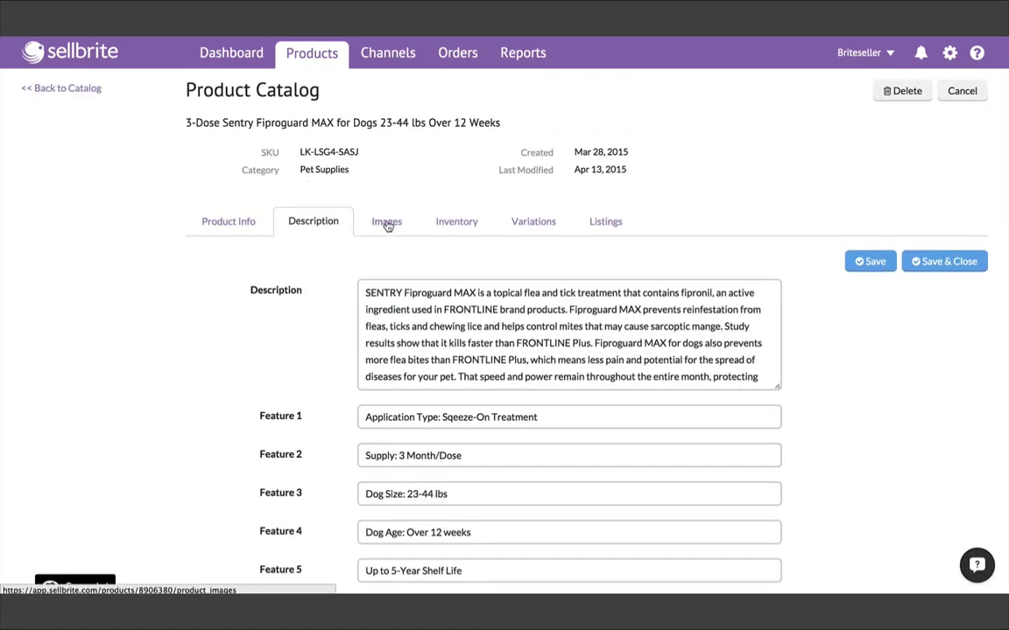
pyautogui.click(388, 226)
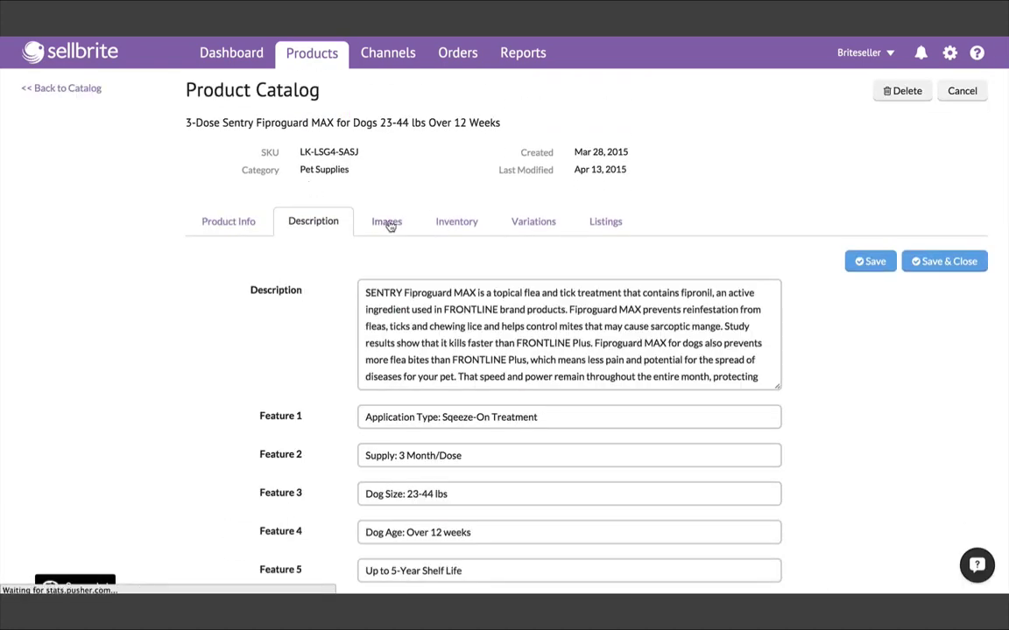
pyautogui.click(466, 227)
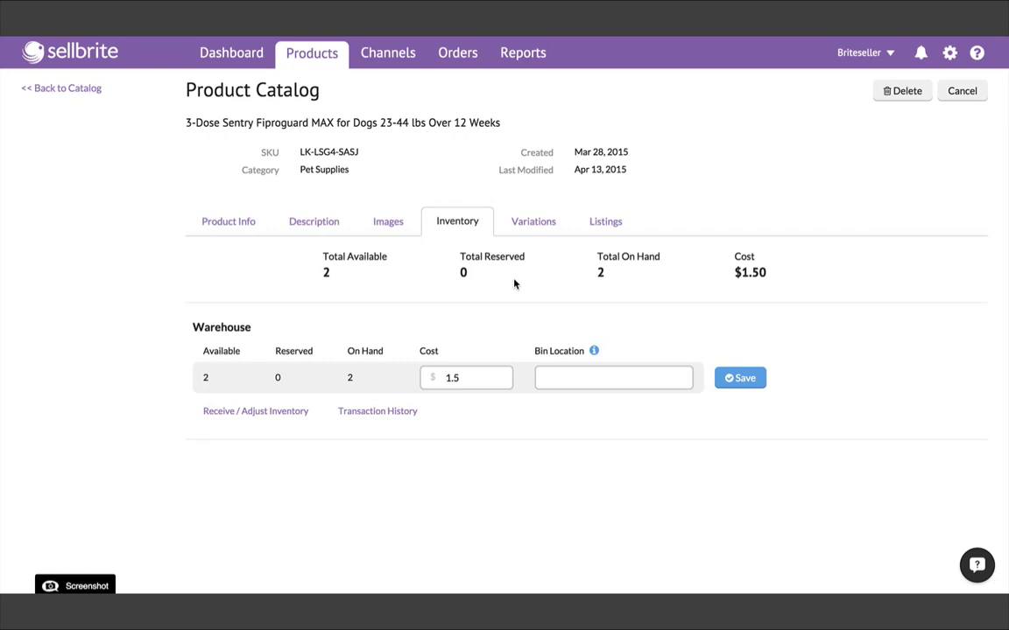
pyautogui.click(314, 55)
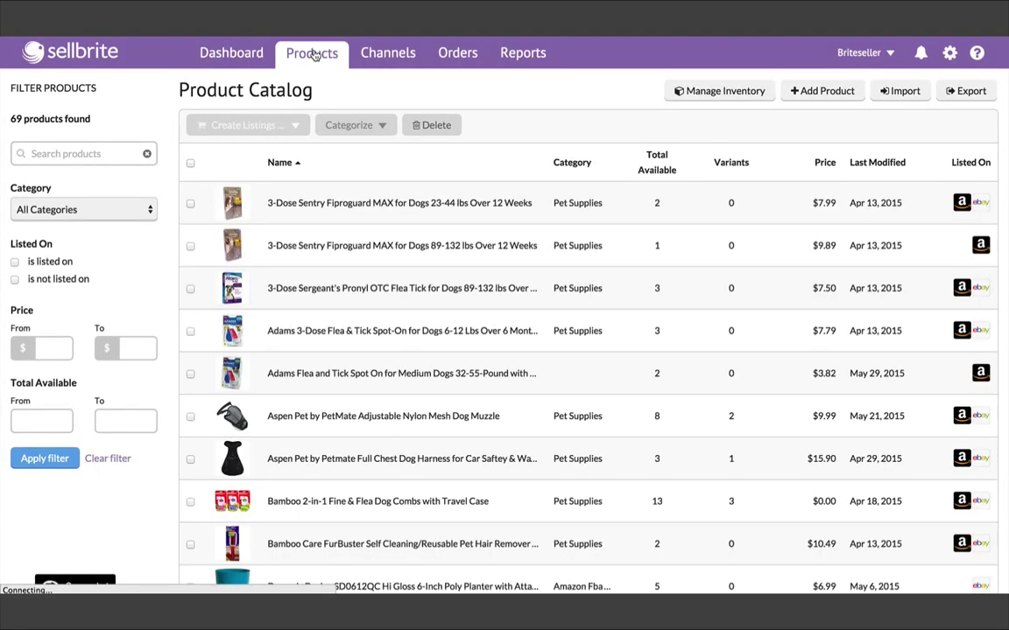